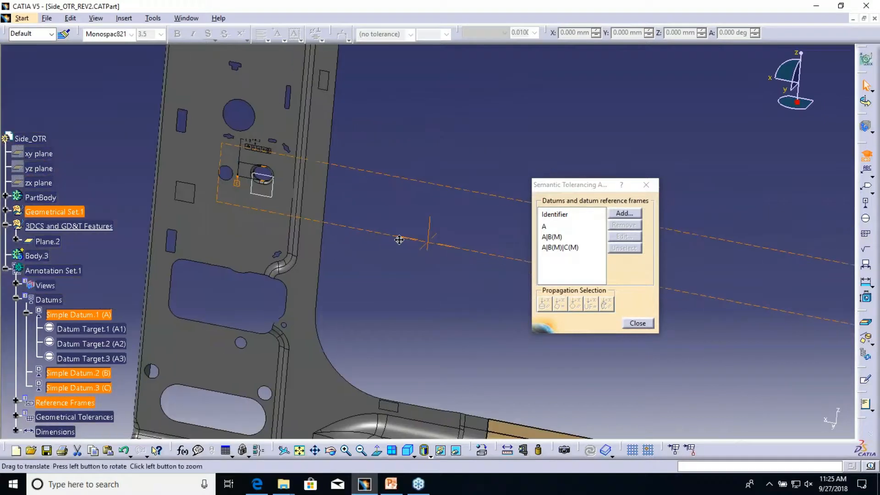
Start a surface profile tolerance referenced to A|B(M)|C(M) on the upper hinge mating face with three holes
middle_drag(396, 174, 398, 206)
middle_drag(294, 189, 144, 107)
middle_drag(591, 151, 146, 108)
middle_drag(206, 97, 428, 210)
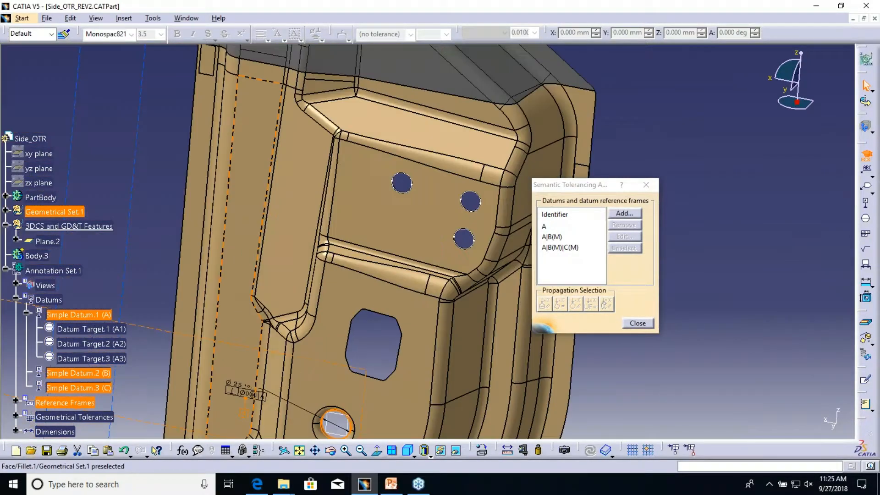
middle_drag(463, 330, 493, 190)
middle_drag(443, 153, 407, 321)
click(410, 248)
middle_drag(487, 358, 383, 253)
click(570, 248)
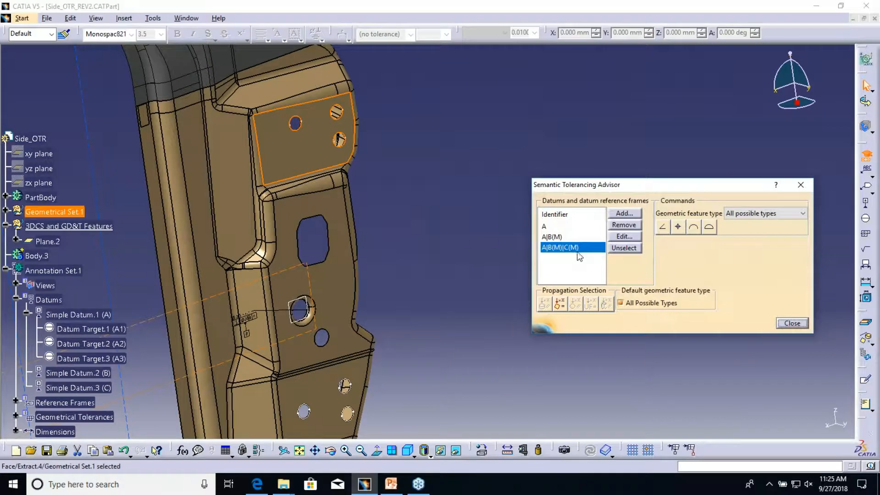
click(709, 227)
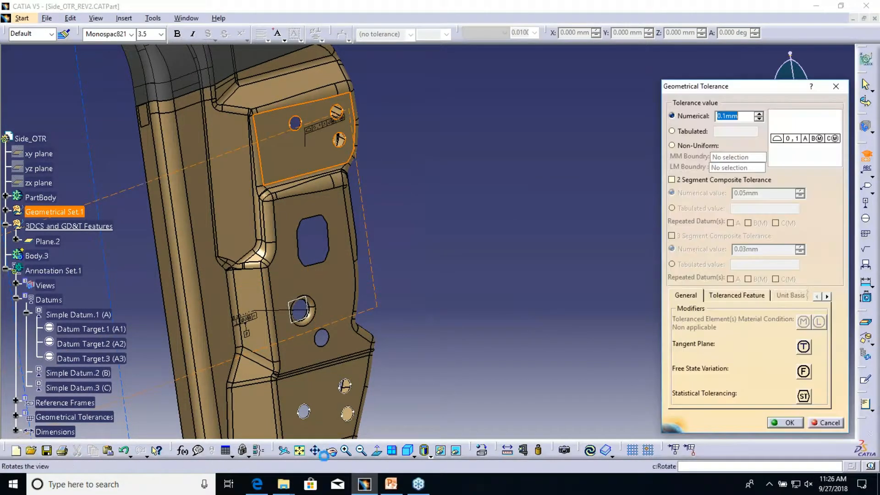
Check the GD&T drawing in PowerPoint, return to CATIA, and set the upper hinge face's profile tolerance to 1 mm
click(391, 484)
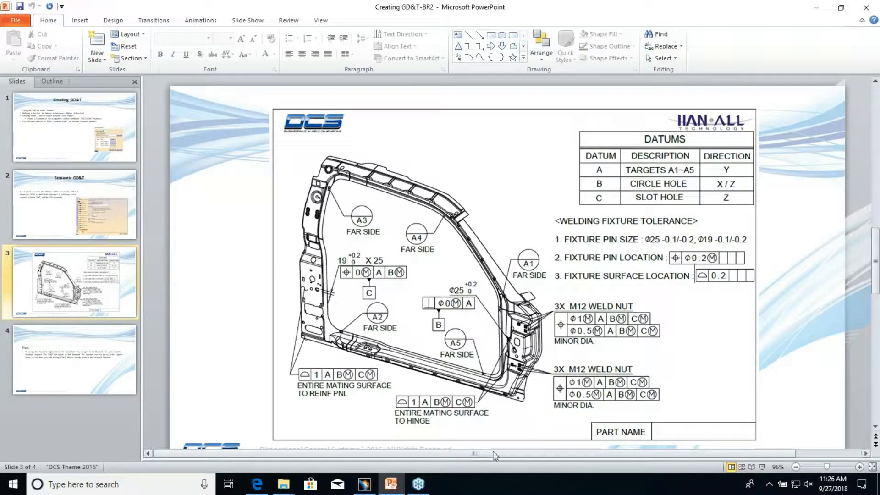
click(375, 488)
middle_drag(528, 312, 434, 343)
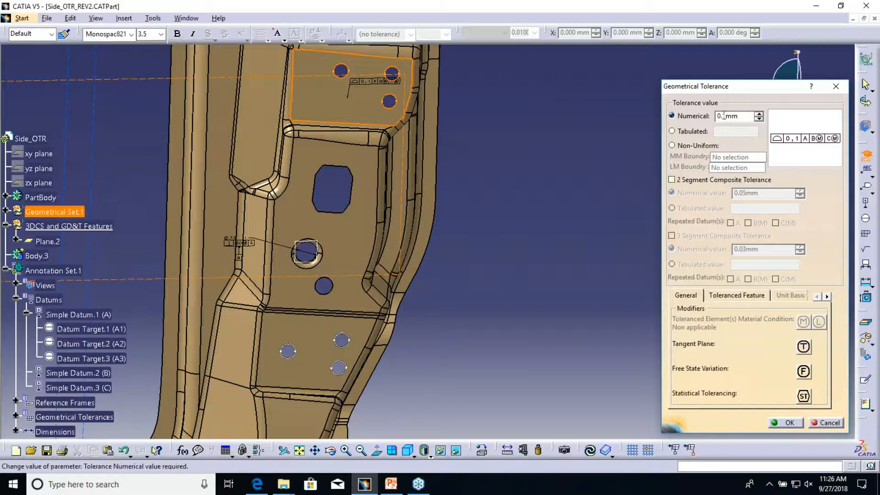
double_click(735, 116)
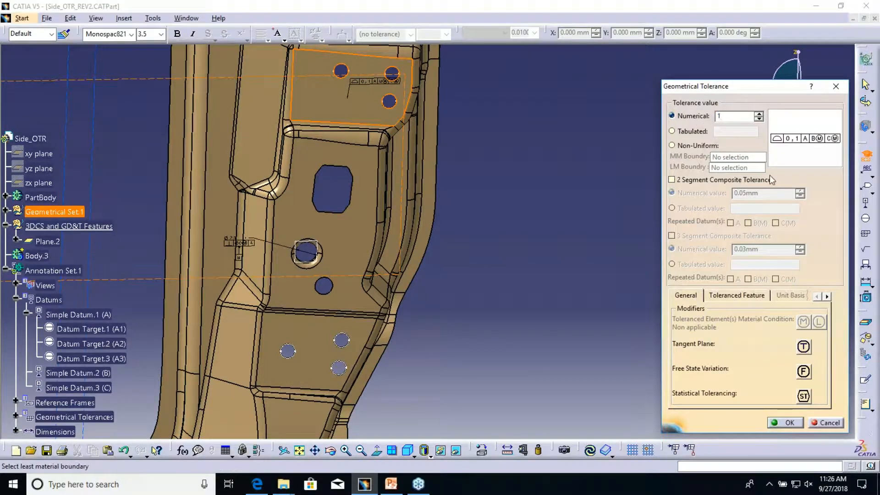
text(1)
click(786, 423)
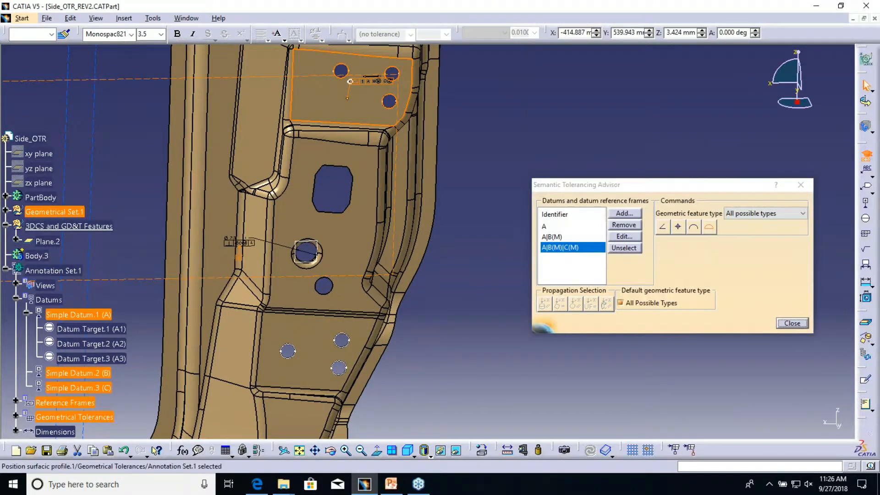
Apply a 1 mm surface profile tolerance referenced to A|B(M)|C(M) to the lower hinge mating face with three holes
middle_drag(448, 319, 433, 243)
click(298, 255)
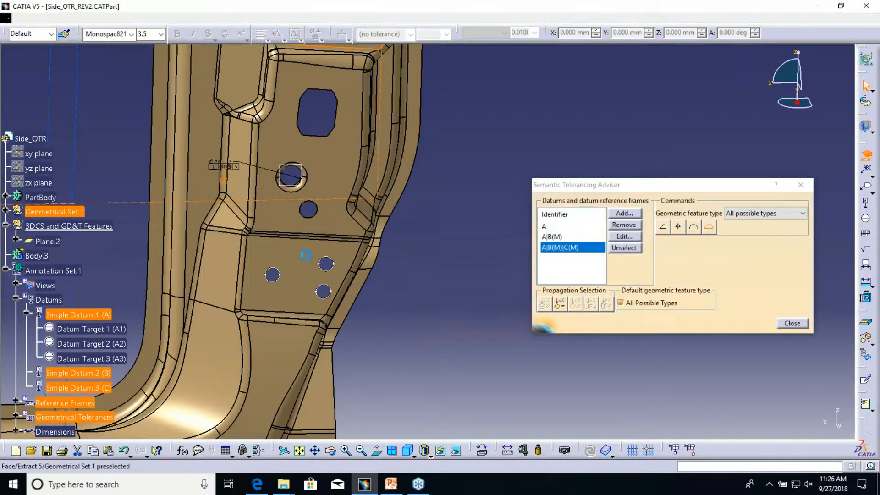
click(710, 227)
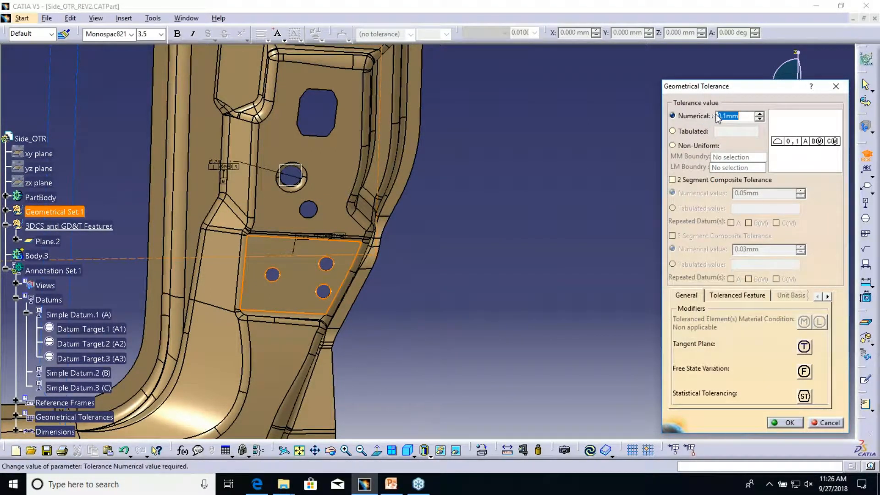
text(1)
click(786, 422)
Apply one 1 mm surface profile tolerance referenced to A|B(M)|C(M) to the two reinforcement panel mating surfaces on the opposite pillar
middle_drag(361, 308, 363, 426)
middle_drag(210, 178, 511, 138)
middle_drag(211, 155, 535, 155)
click(446, 331)
middle_drag(444, 365, 391, 125)
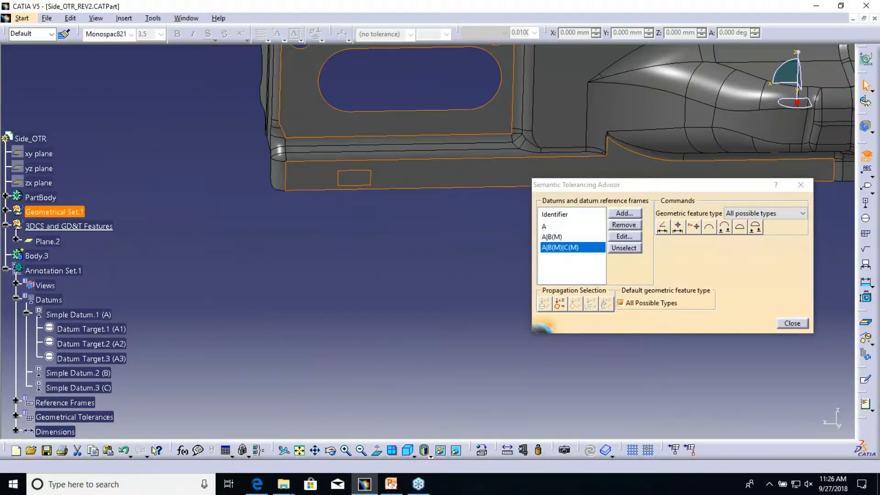
click(754, 226)
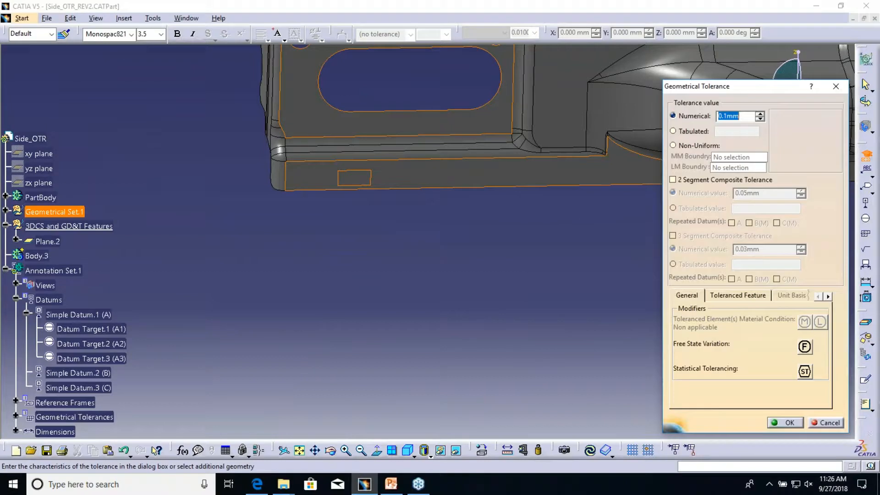
text(1)
mouse_move(442, 252)
middle_down()
mouse_move(418, 239)
mouse_move(355, 315)
mouse_move(355, 367)
mouse_move(460, 224)
mouse_move(443, 240)
middle_up()
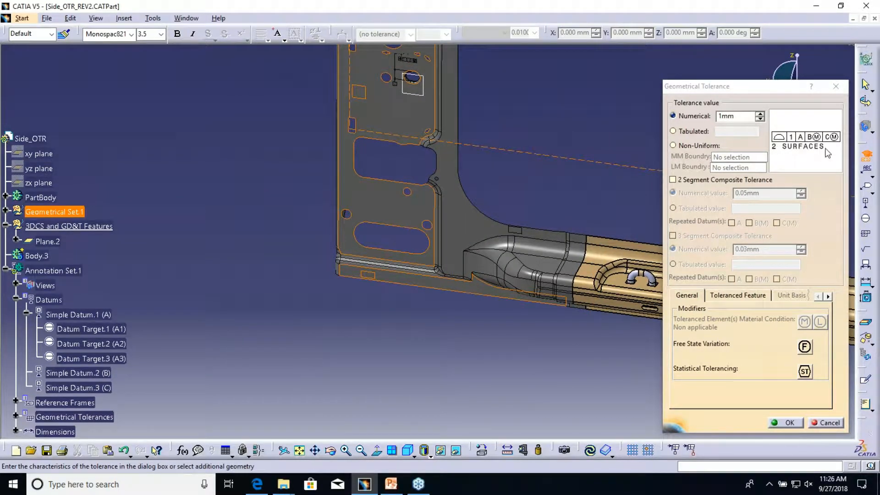
middle_drag(477, 109, 449, 165)
middle_drag(487, 214, 500, 170)
middle_drag(507, 215, 545, 374)
middle_drag(374, 167, 330, 46)
middle_drag(298, 46, 329, 172)
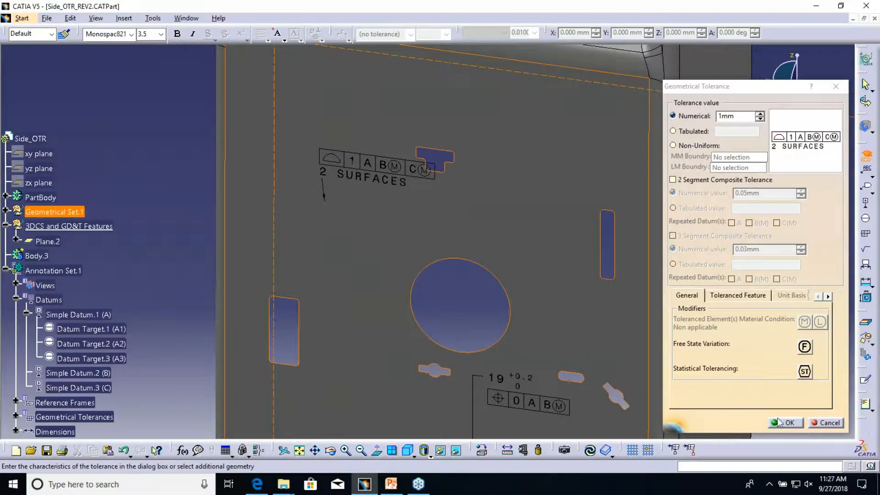
click(788, 422)
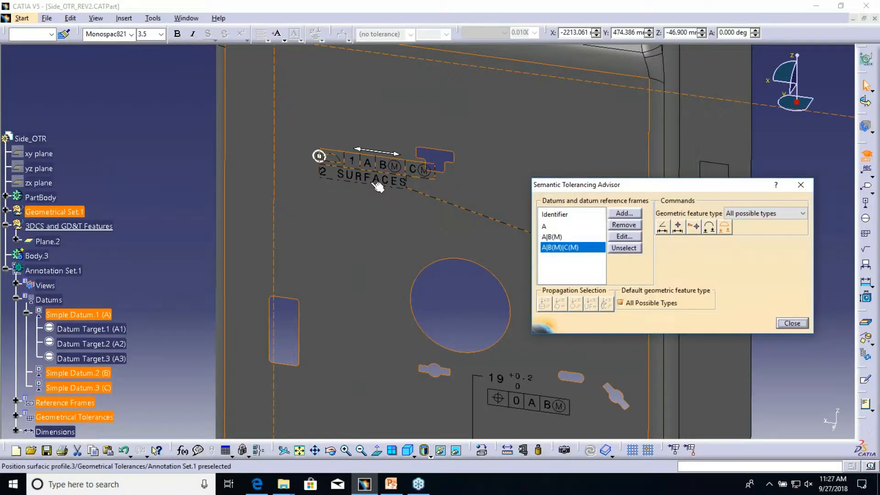
click(832, 263)
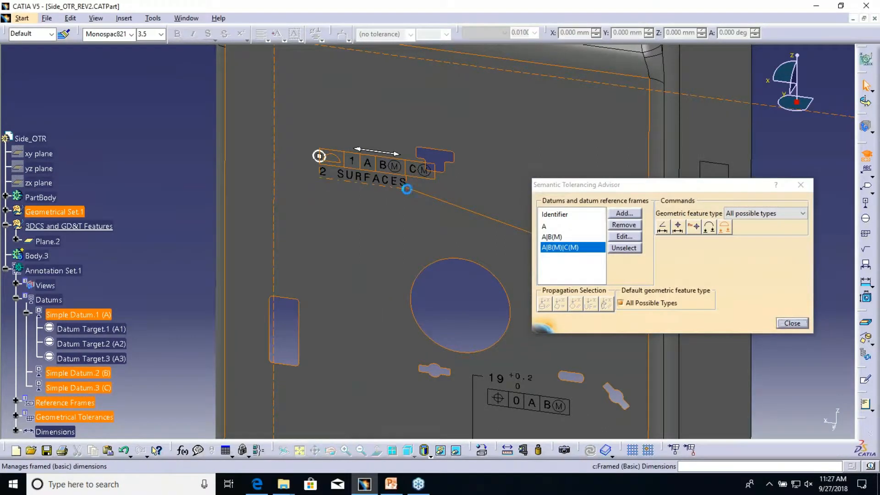
double_click(317, 154)
right_click(364, 178)
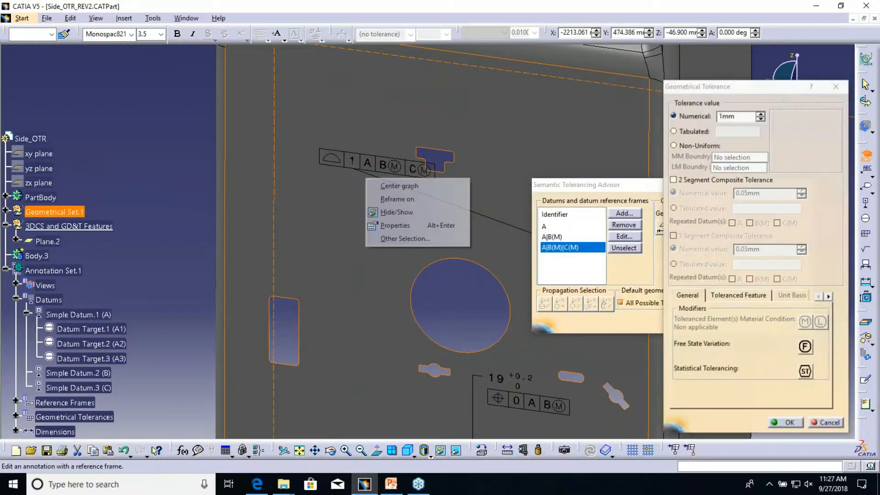
click(842, 476)
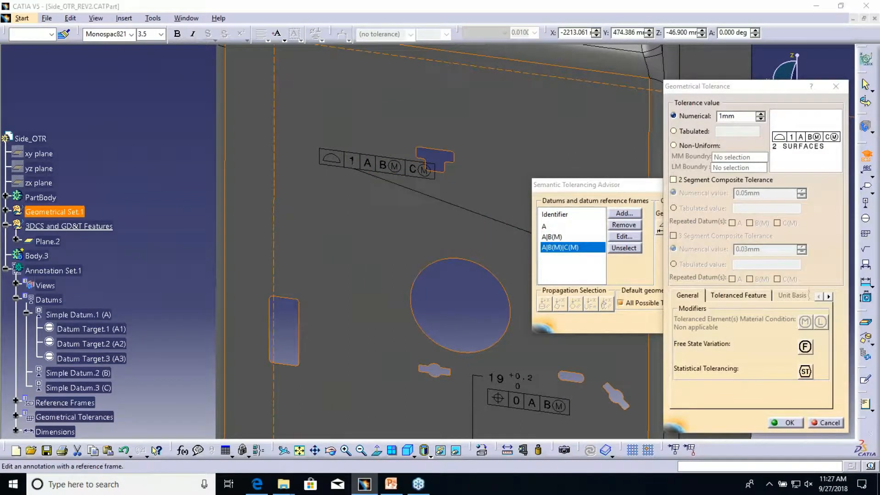
click(825, 422)
Review the text, display, numerical display and feature properties of the two-surface profile tolerance
middle_drag(370, 210, 312, 206)
right_click(347, 72)
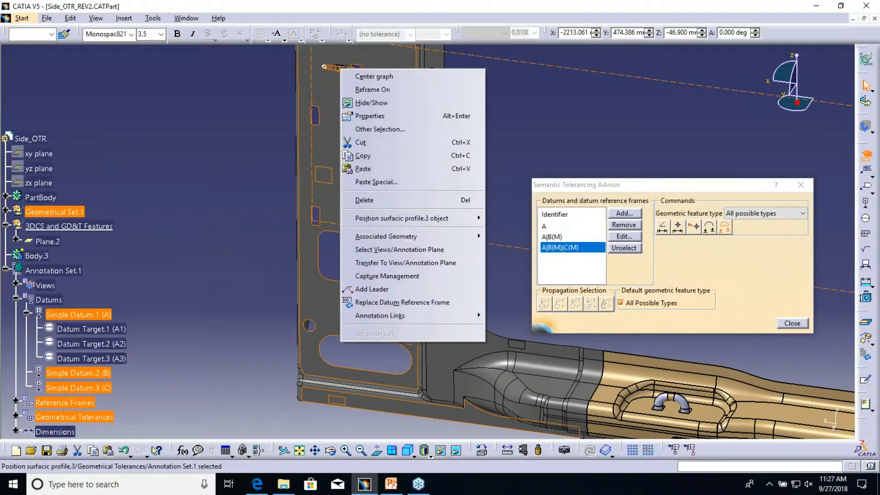
click(439, 115)
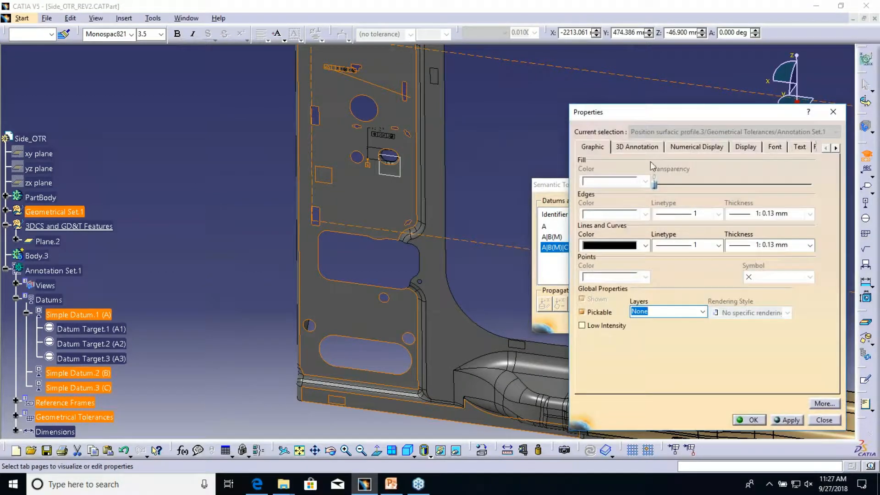
click(797, 147)
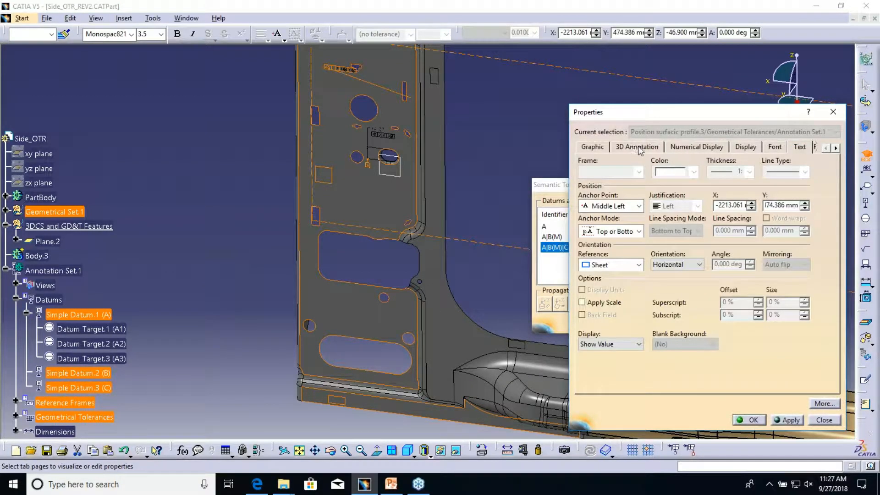
click(739, 148)
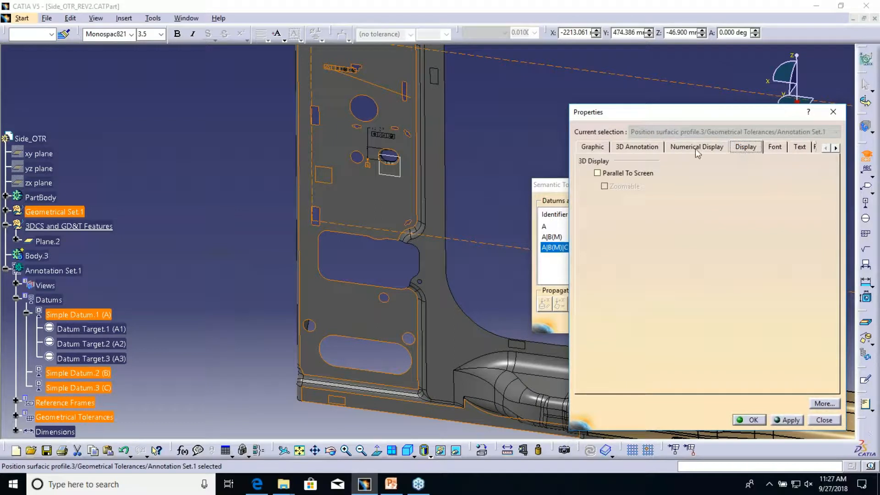
click(696, 147)
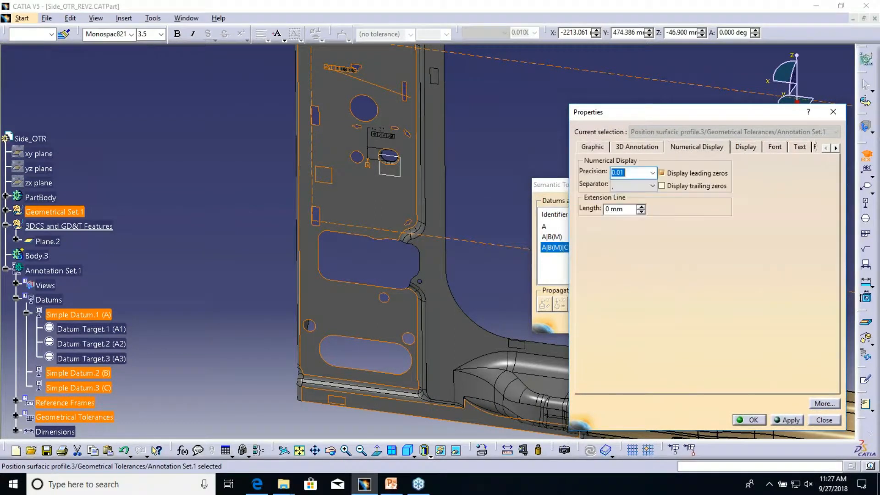
click(650, 150)
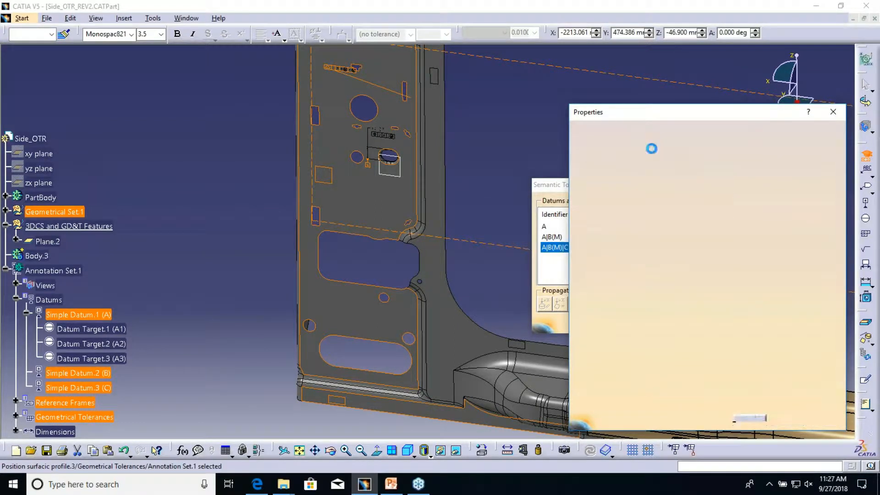
click(836, 149)
click(837, 149)
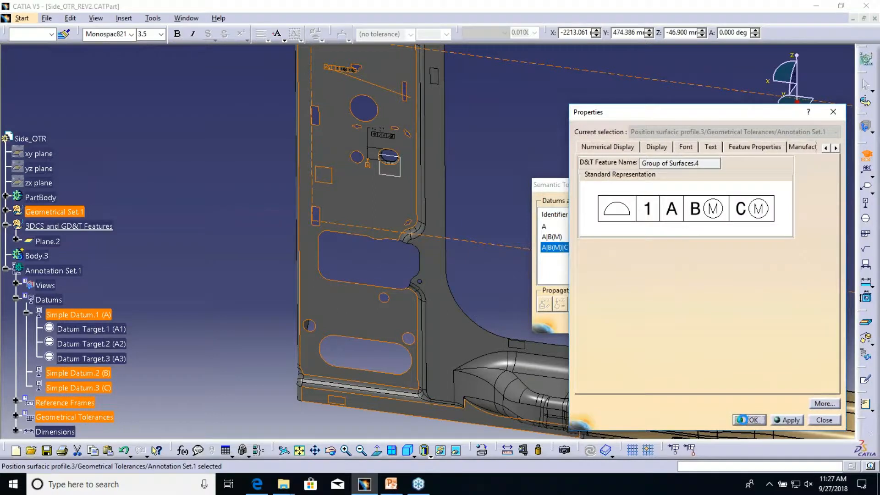
key(Return)
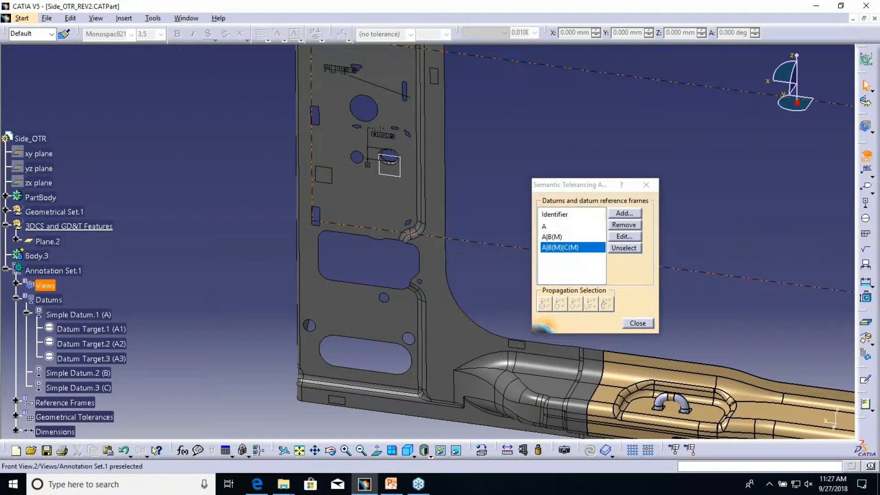
Examine the slot's size dimension, position tolerance and datum C annotation alongside the two-surface profile callout
middle_drag(485, 248, 472, 201)
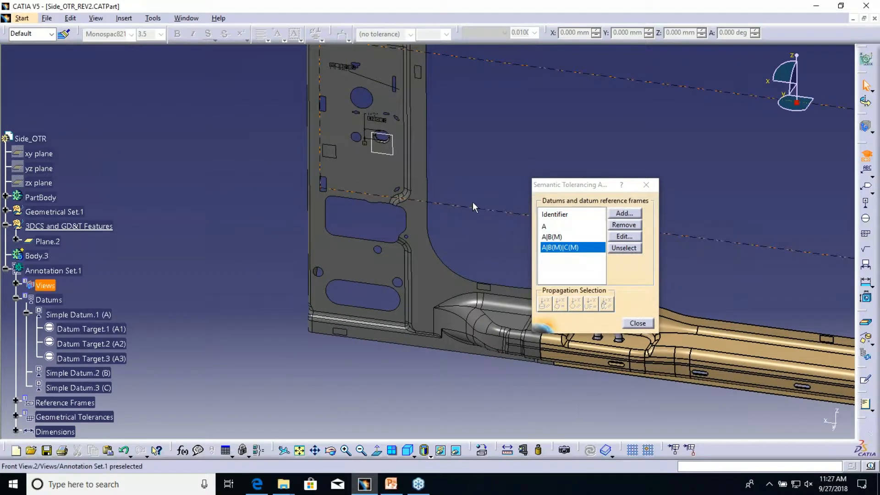
middle_drag(449, 158, 352, 144)
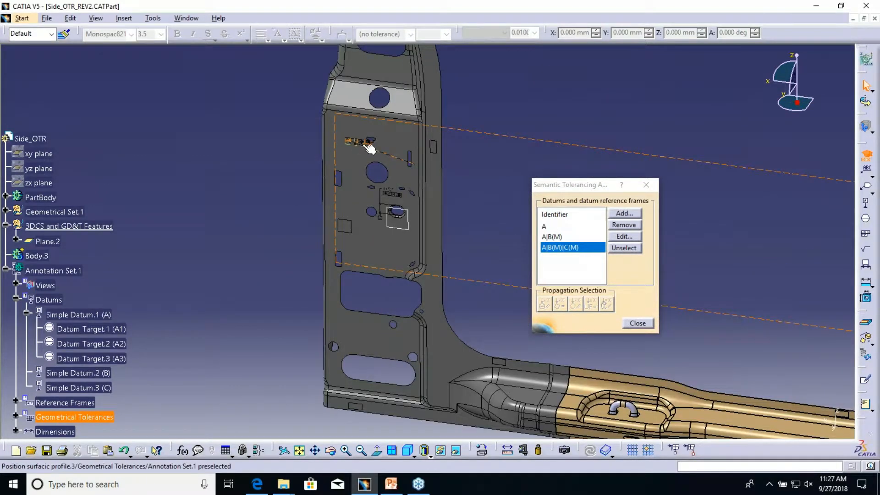
middle_drag(412, 207, 399, 128)
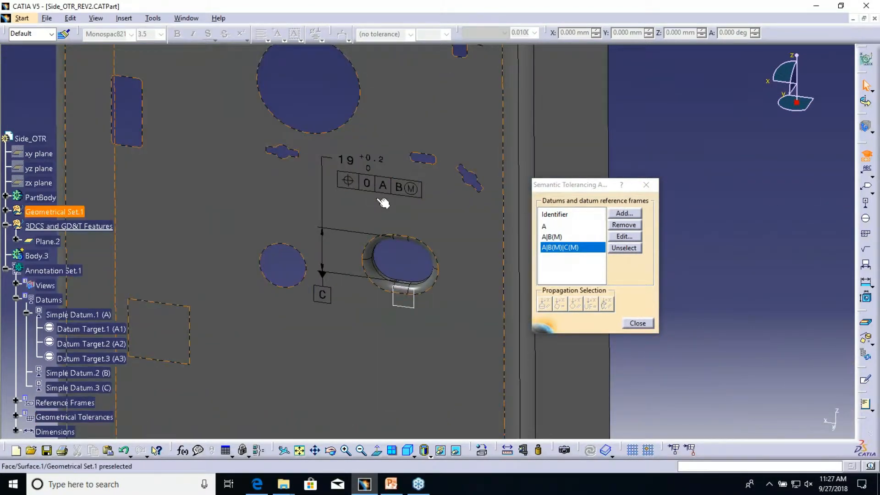
middle_drag(402, 187, 400, 202)
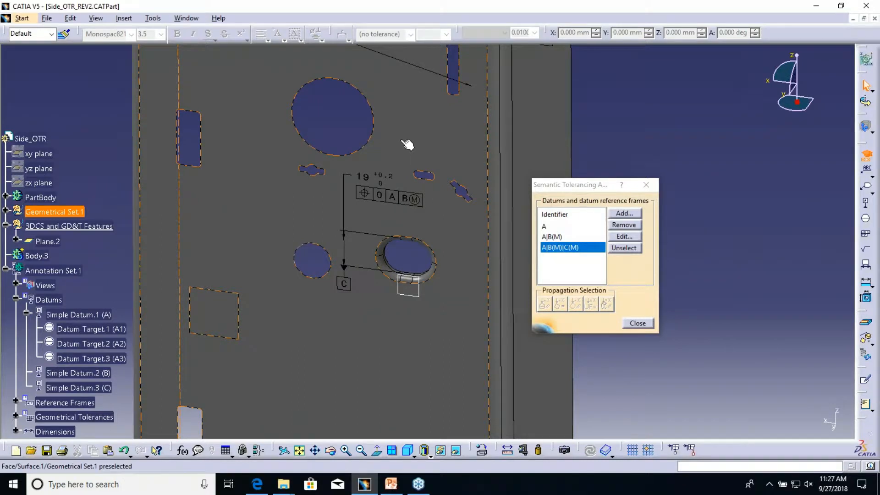
middle_drag(397, 151, 391, 337)
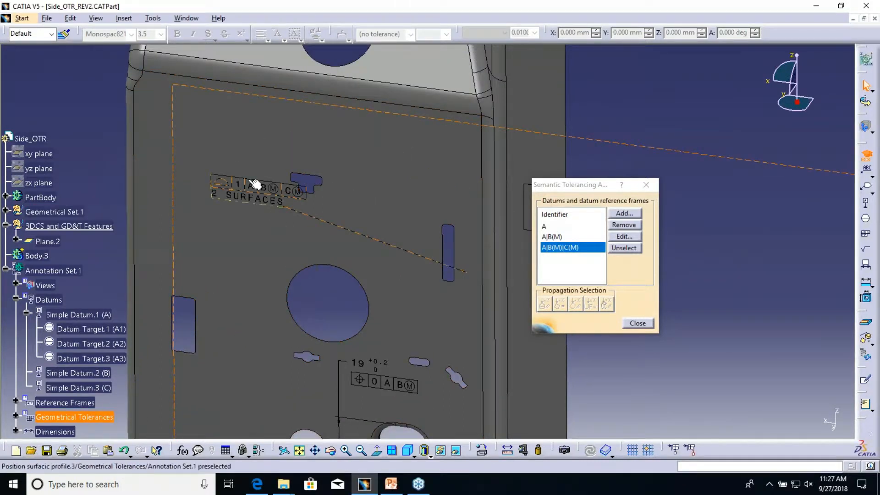
middle_drag(340, 326, 309, 243)
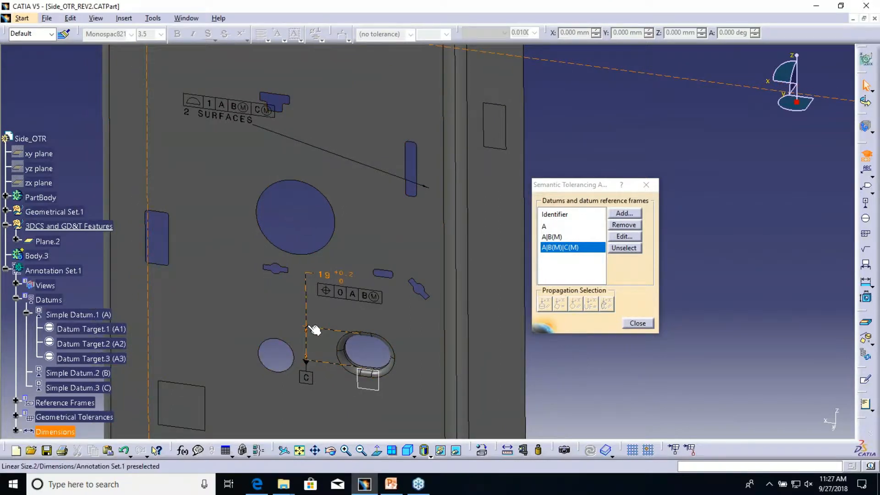
click(313, 387)
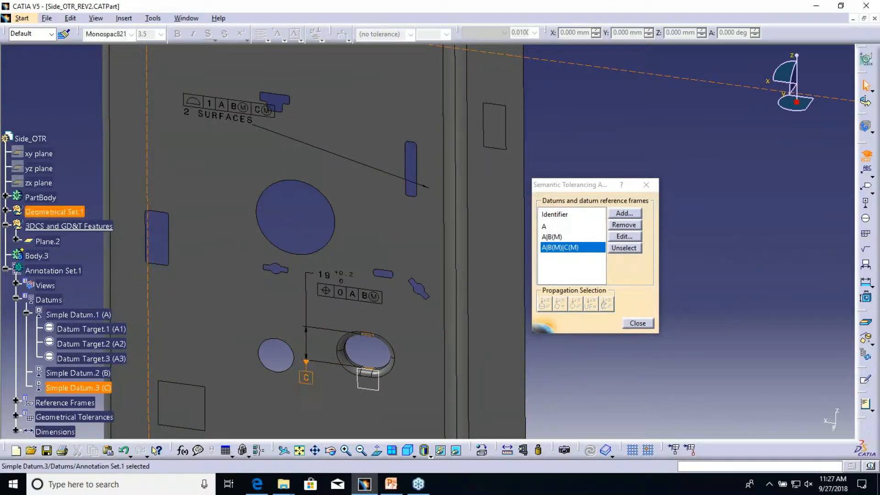
middle_drag(363, 283, 357, 200)
click(351, 206)
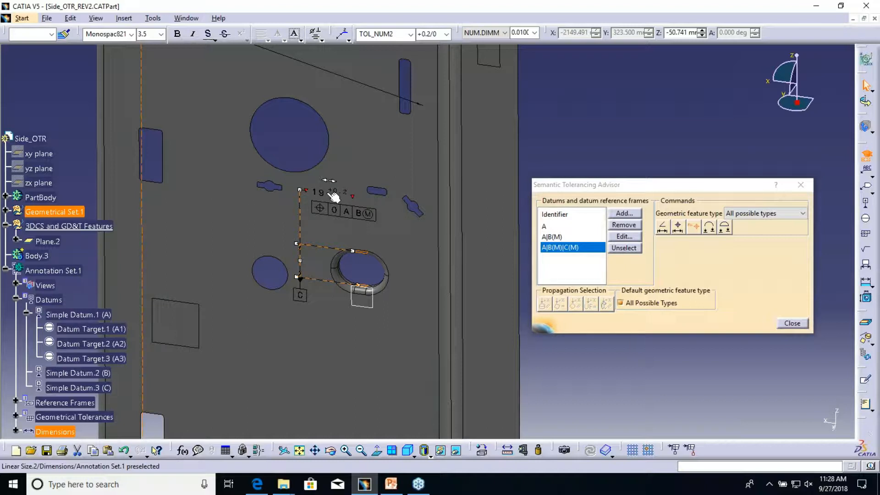
click(349, 211)
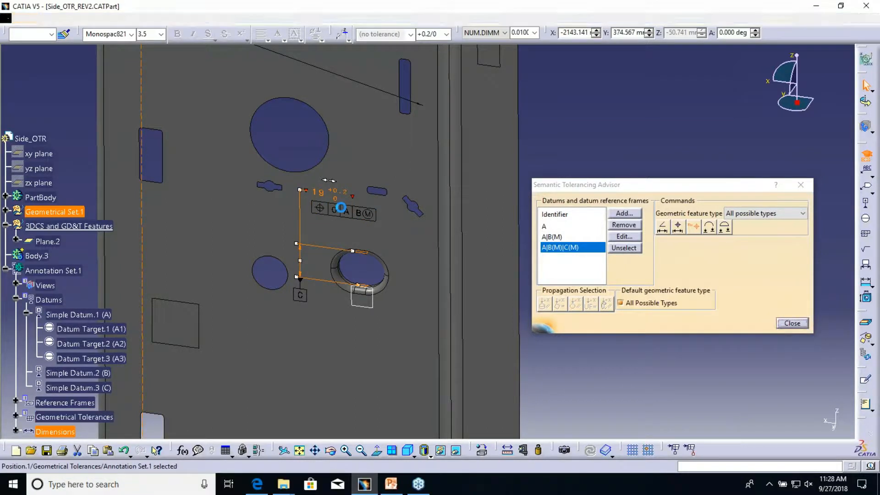
click(300, 295)
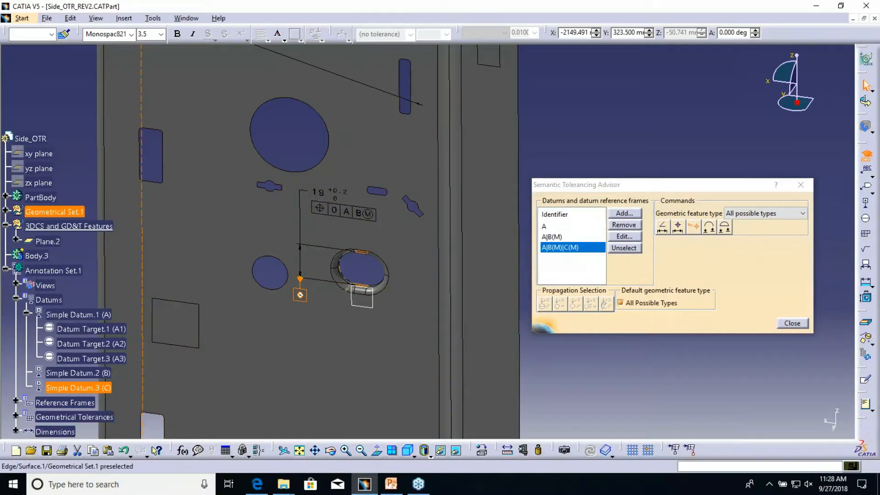
Select one upper hinge hole's cylindrical face and extend the selection to all six matching holes on the hinge surfaces
click(741, 393)
middle_drag(477, 197, 125, 176)
middle_drag(427, 236, 515, 103)
middle_drag(367, 284, 511, 167)
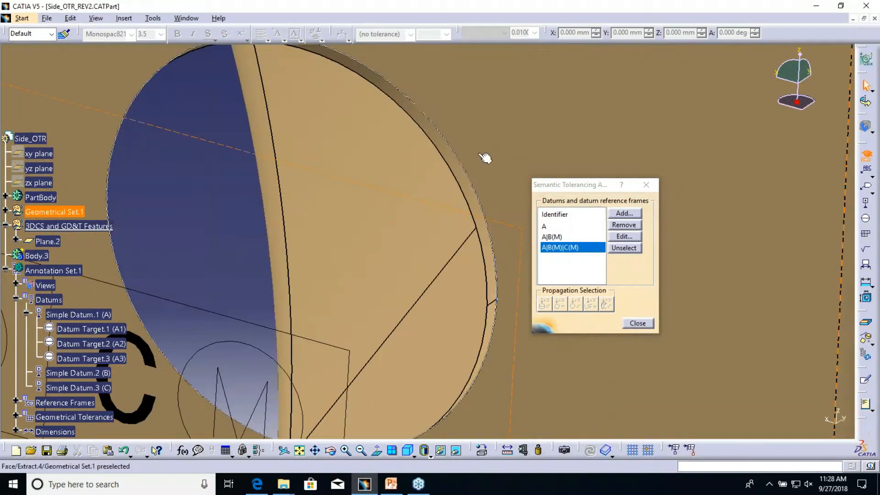
click(493, 299)
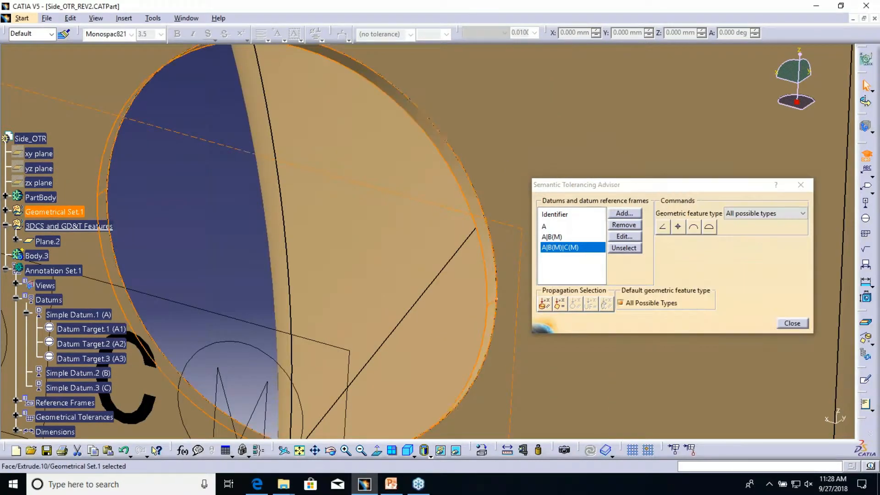
drag(689, 189, 686, 230)
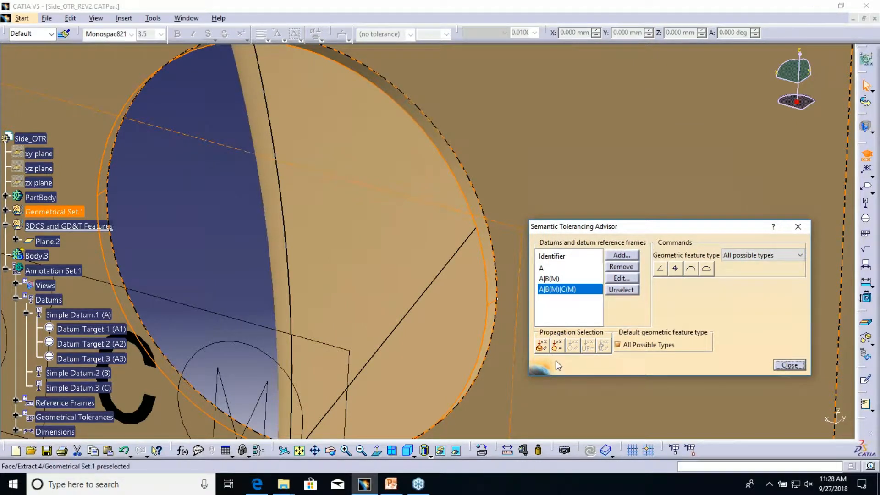
middle_drag(409, 170, 412, 215)
click(541, 346)
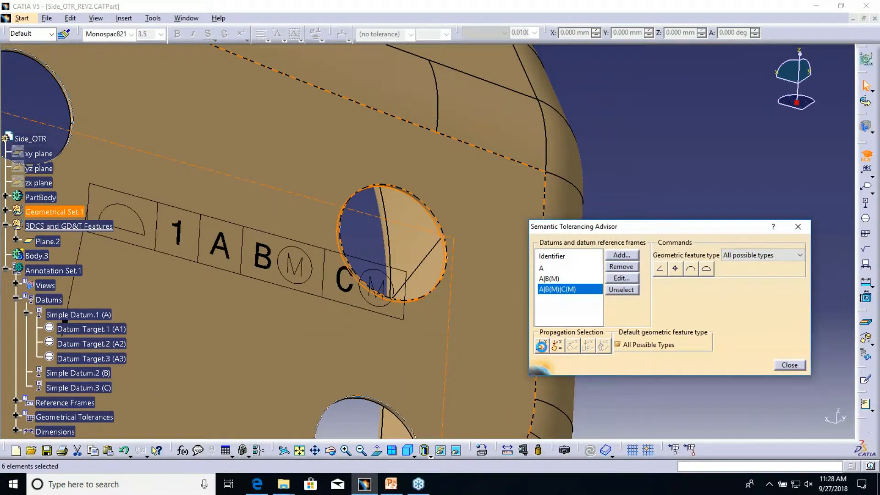
middle_drag(359, 147, 438, 242)
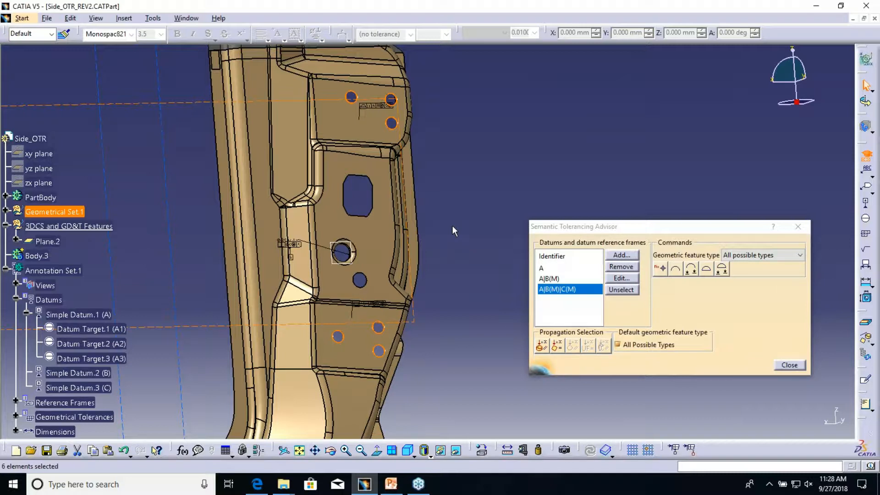
middle_drag(463, 161, 438, 179)
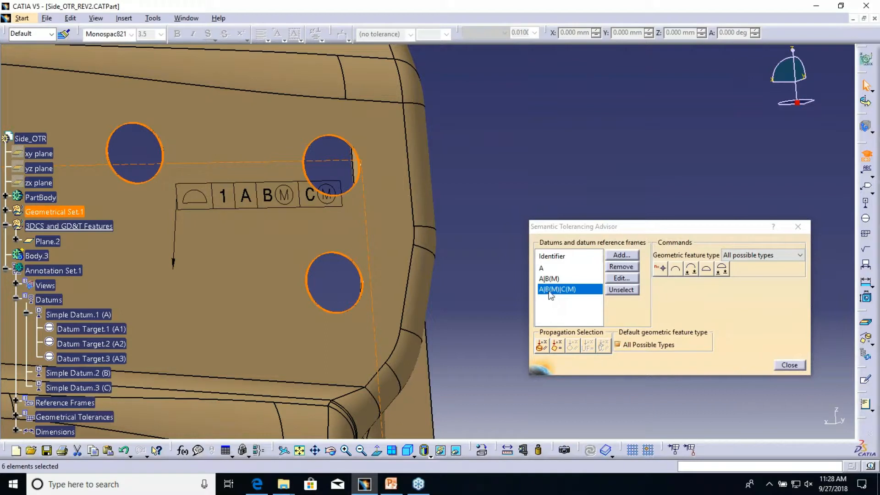
Start a position tolerance on the six holes referenced to A|B(M)|C(M), allowing a new annotation view, and set it to 1 mm
click(661, 268)
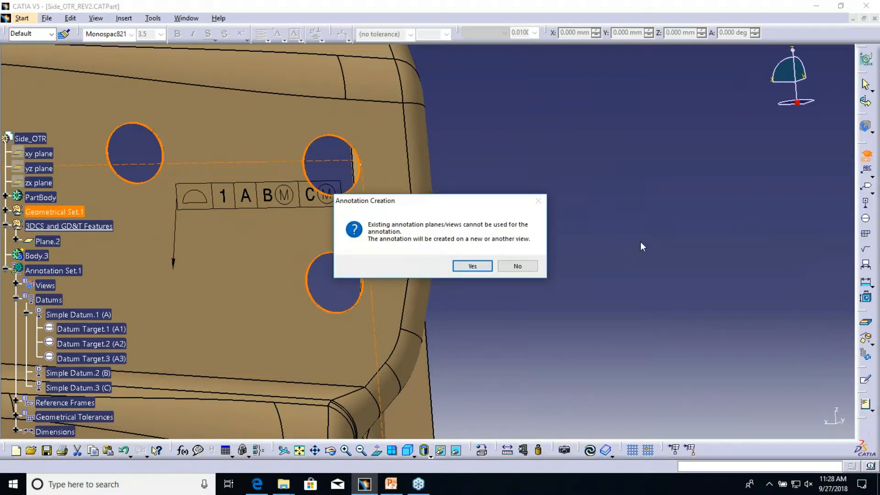
click(472, 266)
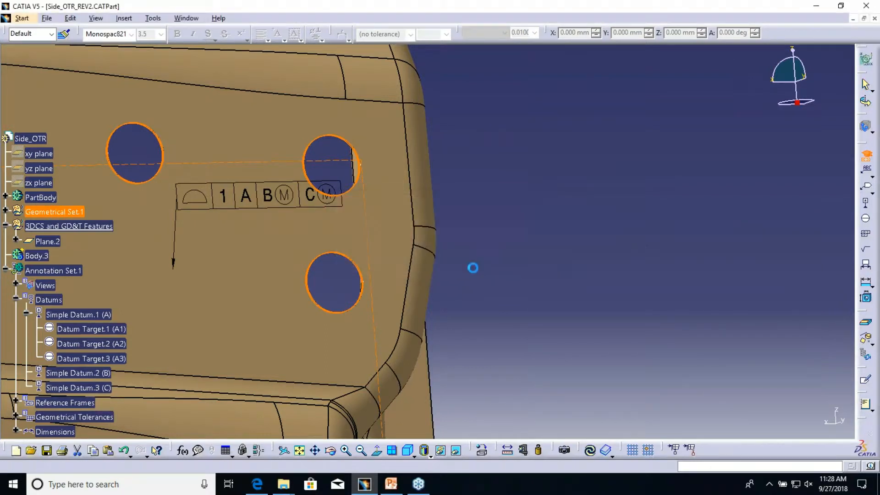
middle_drag(502, 275, 463, 151)
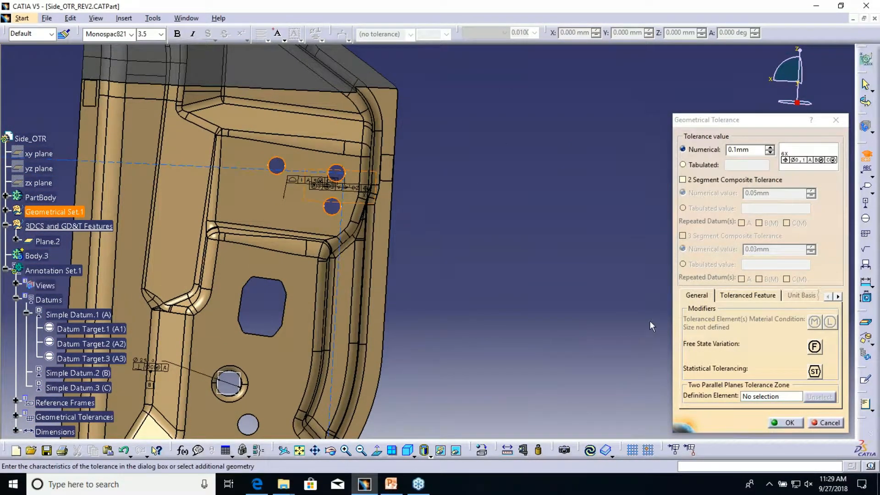
double_click(759, 151)
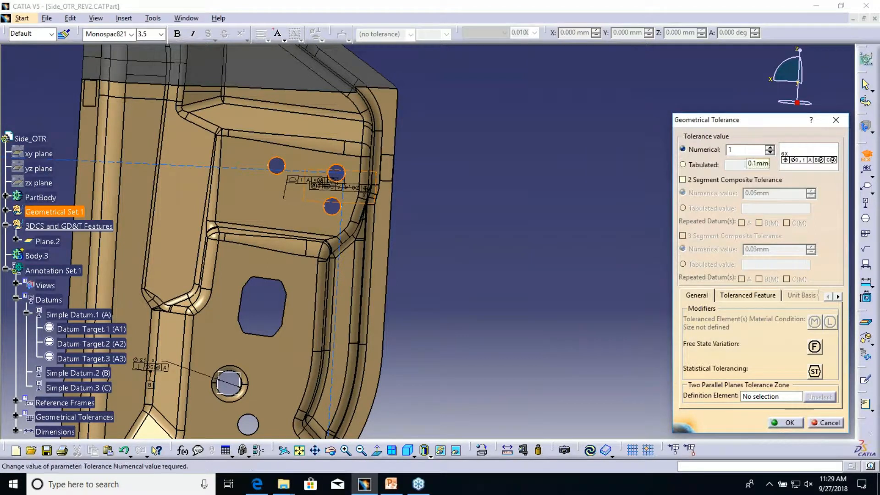
Add a second composite segment of 0.5 mm to the position tolerance, repeating datums A, B(M) and C(M)
click(710, 180)
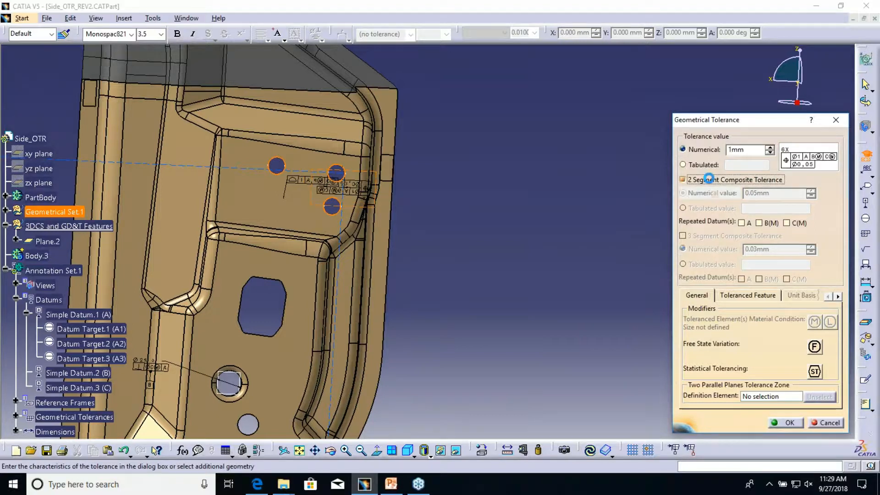
click(749, 223)
click(773, 224)
click(778, 192)
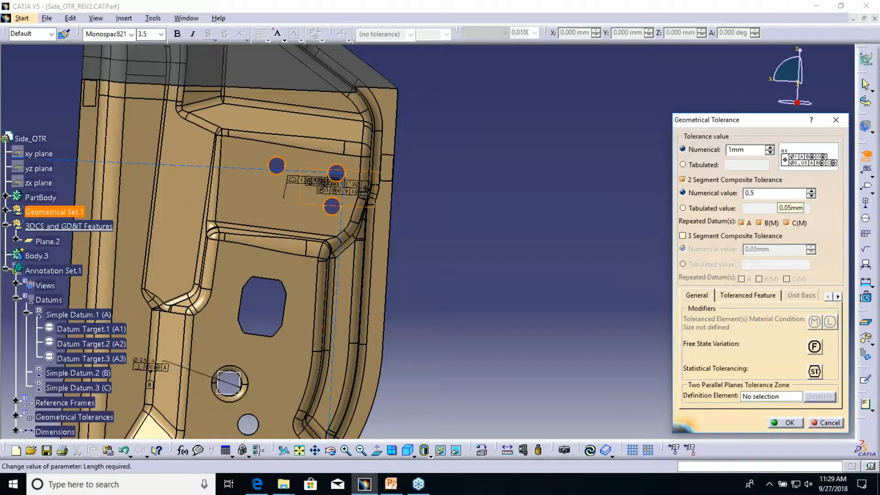
Check the weld nut callouts on the PowerPoint reference slide, and return to CATIA to create the six-hole composite position tolerance
click(389, 487)
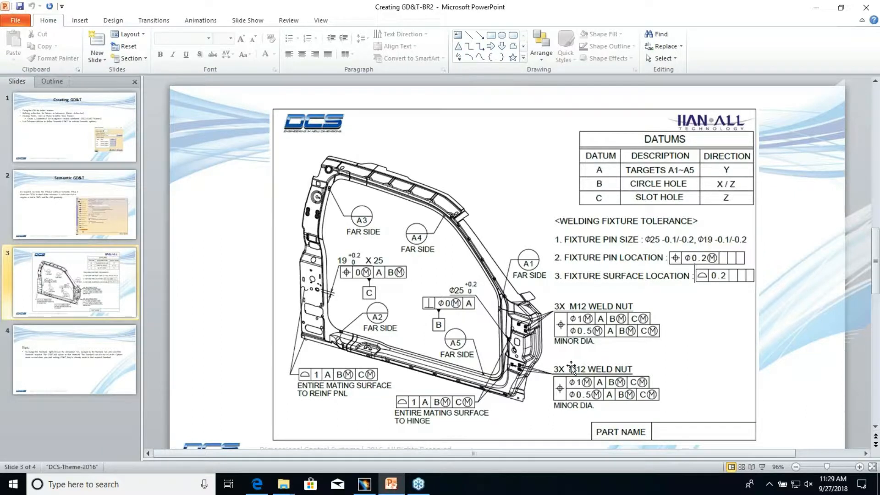
click(365, 483)
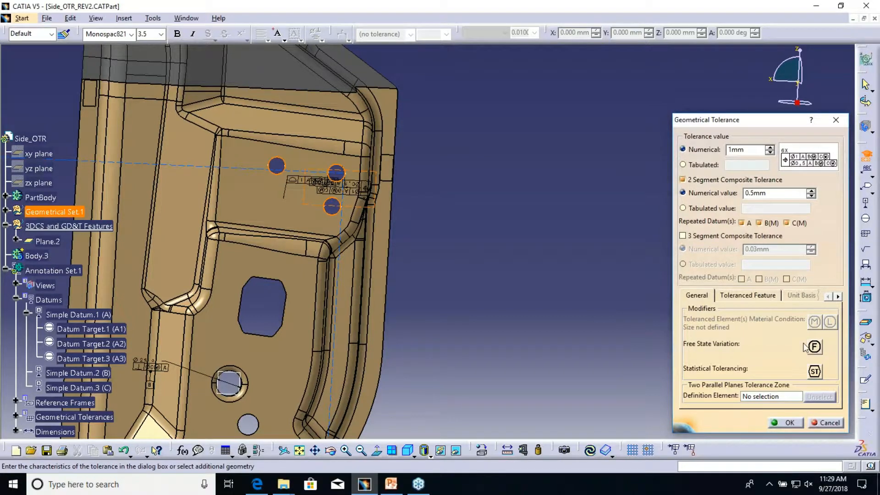
click(785, 423)
Move the six-hole position callout off the panel into the empty area beside the upper hinge surface
mouse_move(455, 175)
middle_down()
mouse_move(534, 173)
mouse_move(506, 85)
mouse_move(384, 217)
middle_up()
drag(441, 179, 725, 191)
middle_drag(725, 191, 534, 123)
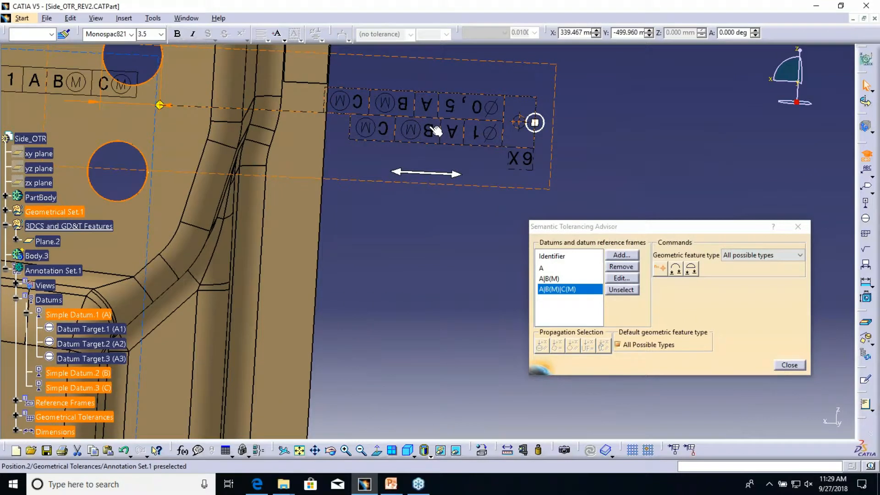
click(513, 288)
middle_drag(498, 118, 477, 198)
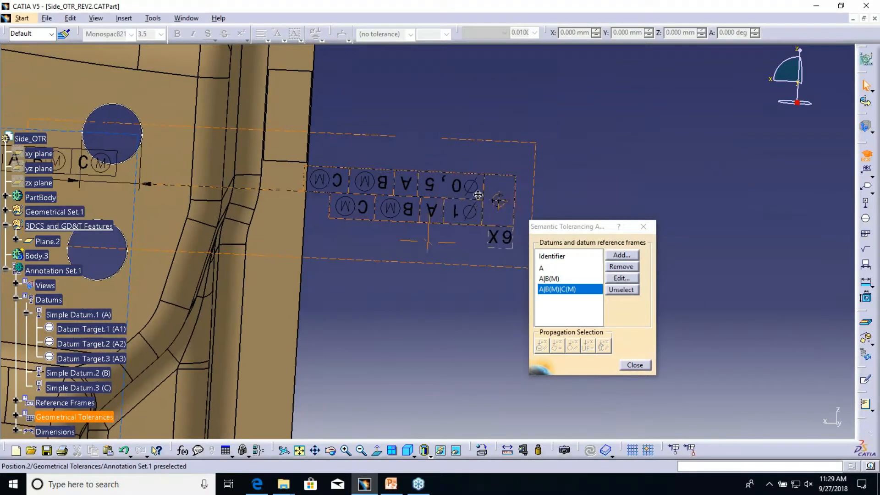
Open the view support settings of the position callout's annotation view and try inverting its normal
click(514, 201)
right_click(497, 138)
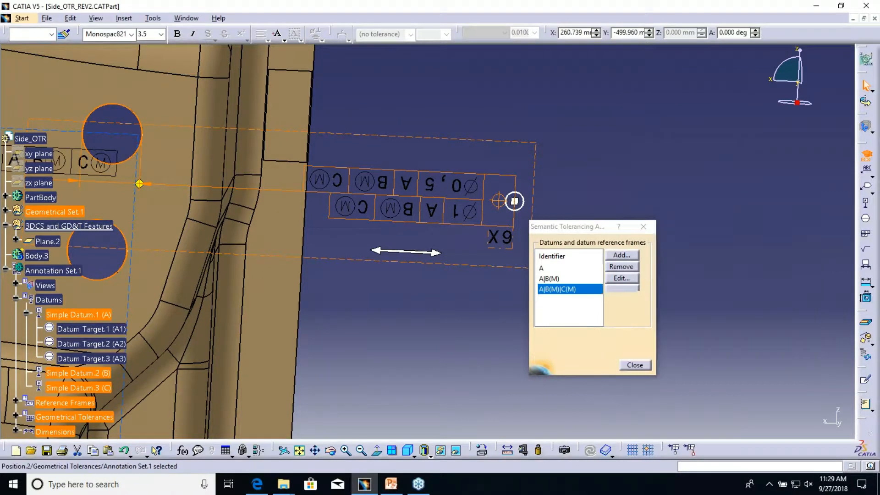
click(518, 123)
click(635, 365)
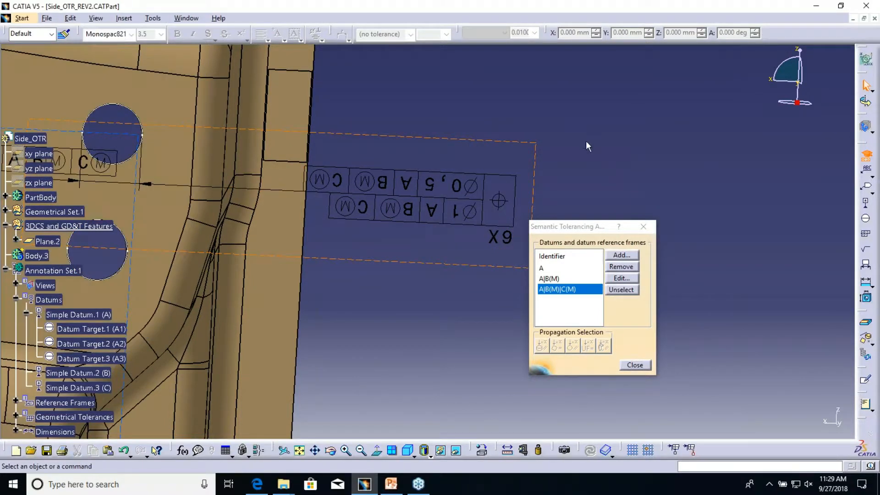
right_click(537, 158)
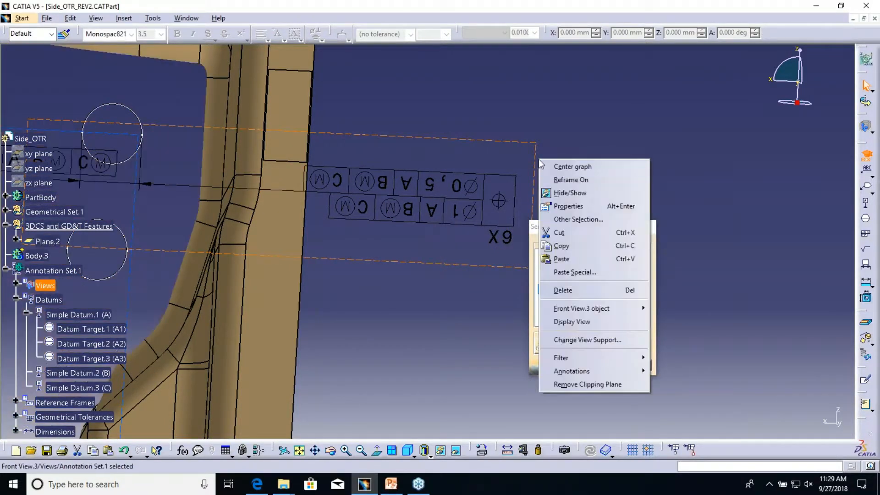
click(588, 339)
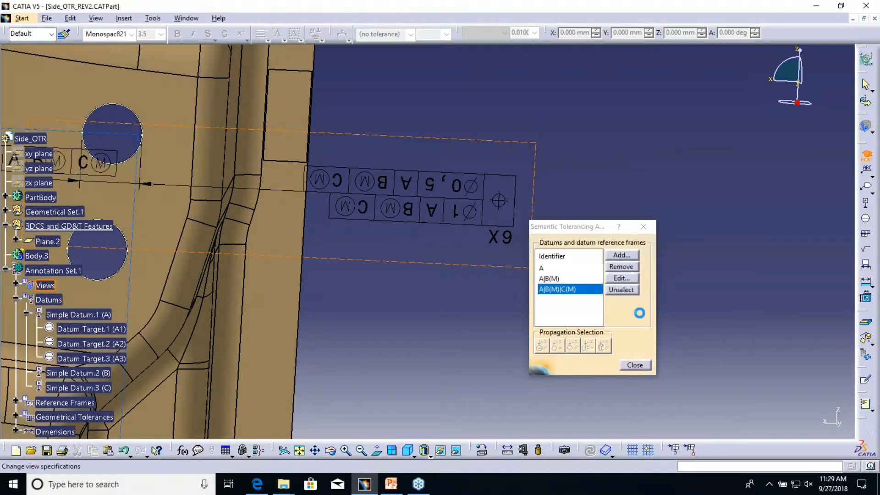
click(776, 348)
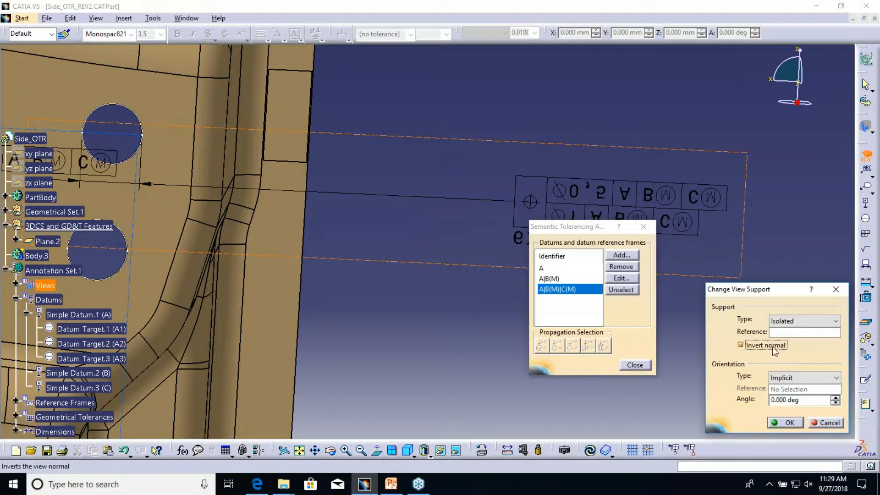
Use the Plane.1 face as the support reference of the callout's annotation view and apply the change
click(794, 333)
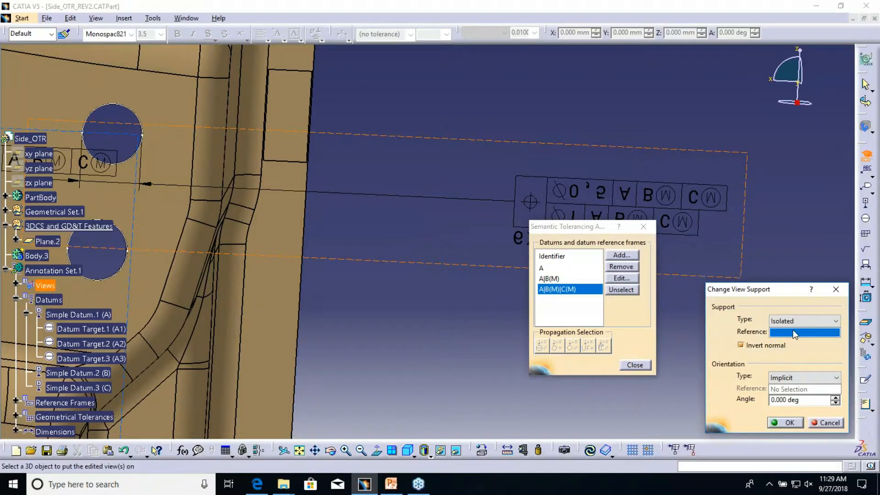
middle_drag(402, 202, 312, 220)
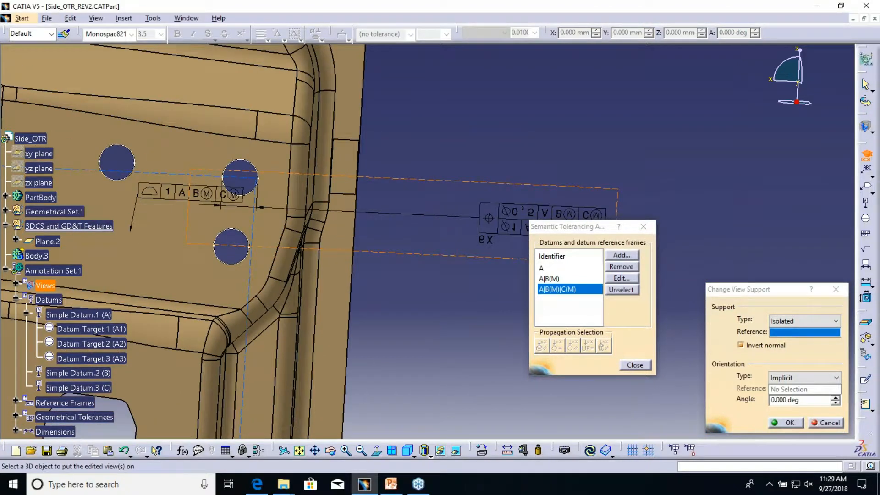
middle_drag(150, 239, 465, 183)
middle_drag(459, 262, 435, 165)
click(374, 279)
middle_drag(721, 180, 474, 304)
middle_drag(450, 89, 431, 283)
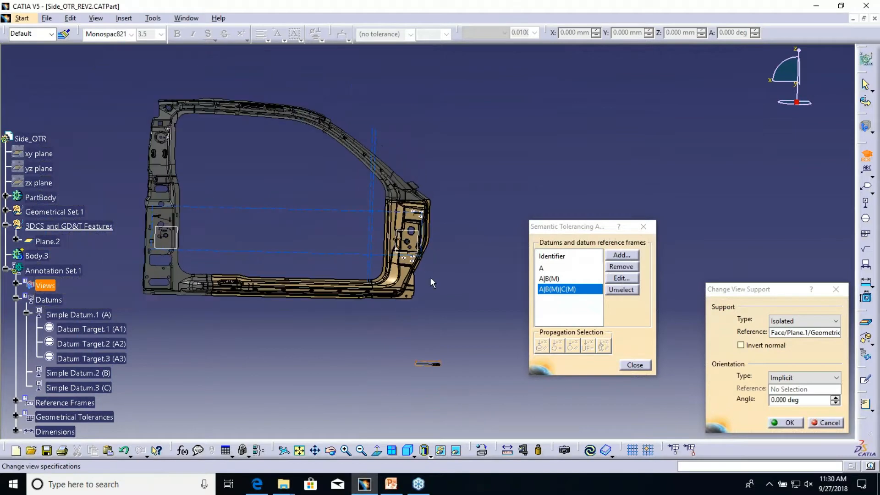
key(Return)
Remove the leader from the relocated six-hole position callout
mouse_move(452, 344)
middle_down()
mouse_move(412, 215)
mouse_move(416, 237)
mouse_move(348, 345)
middle_up()
mouse_move(348, 344)
mouse_down()
mouse_move(341, 255)
mouse_move(351, 198)
mouse_up()
right_click(342, 193)
key(Escape)
mouse_move(301, 306)
middle_down()
mouse_move(313, 298)
mouse_move(339, 334)
mouse_move(368, 304)
middle_up()
drag(368, 305, 355, 58)
mouse_move(355, 58)
middle_down()
mouse_move(363, 92)
mouse_move(354, 354)
mouse_move(344, 390)
mouse_move(346, 296)
mouse_move(359, 295)
mouse_move(376, 119)
mouse_move(337, 121)
mouse_move(392, 243)
mouse_move(359, 266)
middle_up()
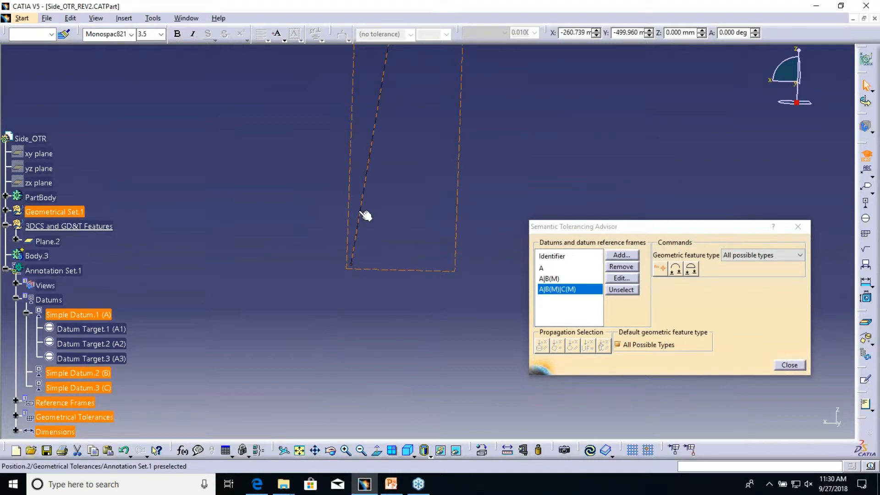
mouse_move(404, 246)
middle_down()
mouse_move(394, 216)
mouse_move(321, 197)
mouse_move(291, 211)
middle_up()
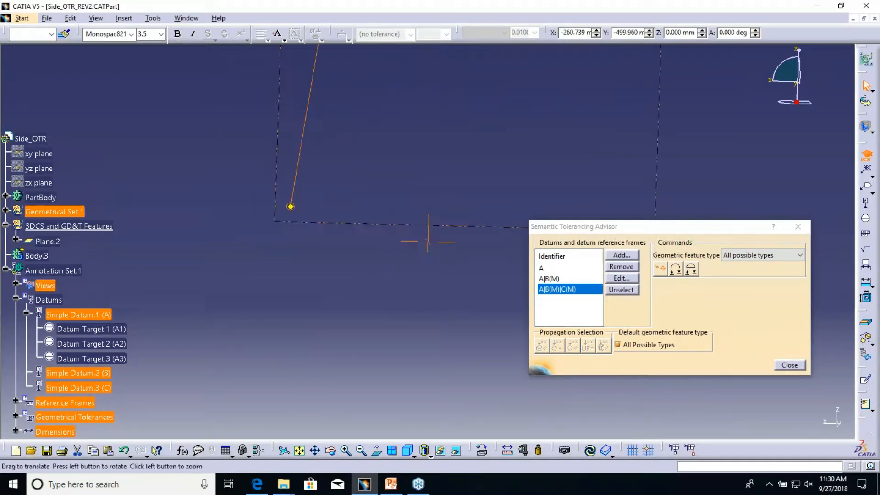
right_click(292, 209)
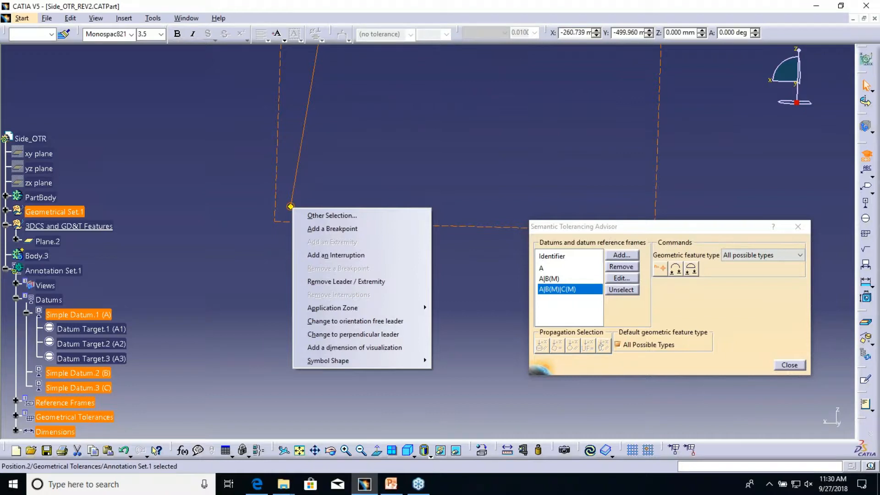
click(359, 283)
Delete the linear size annotation left at the upper hinge hole
middle_drag(367, 75, 366, 108)
click(297, 135)
middle_drag(296, 135, 248, 108)
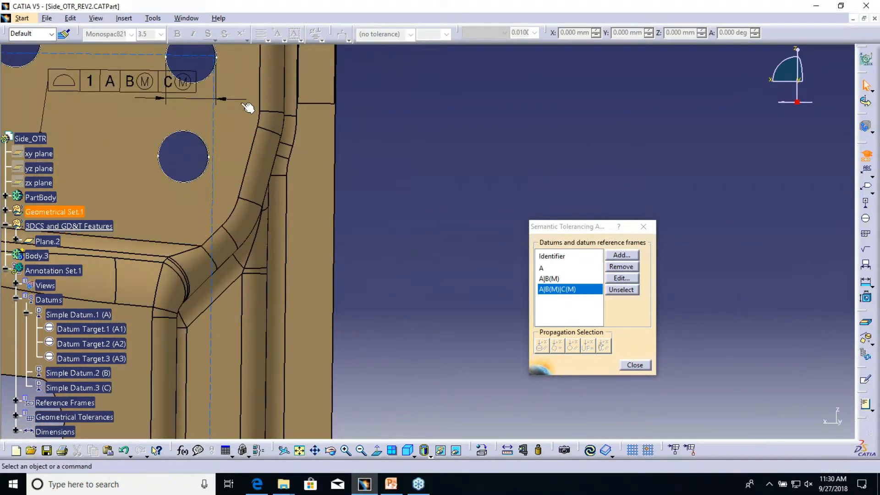
click(241, 99)
right_click(238, 99)
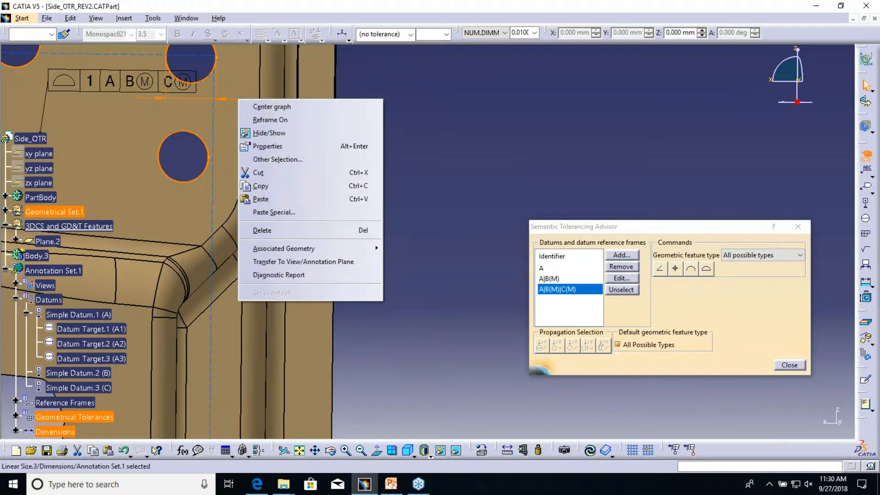
click(262, 230)
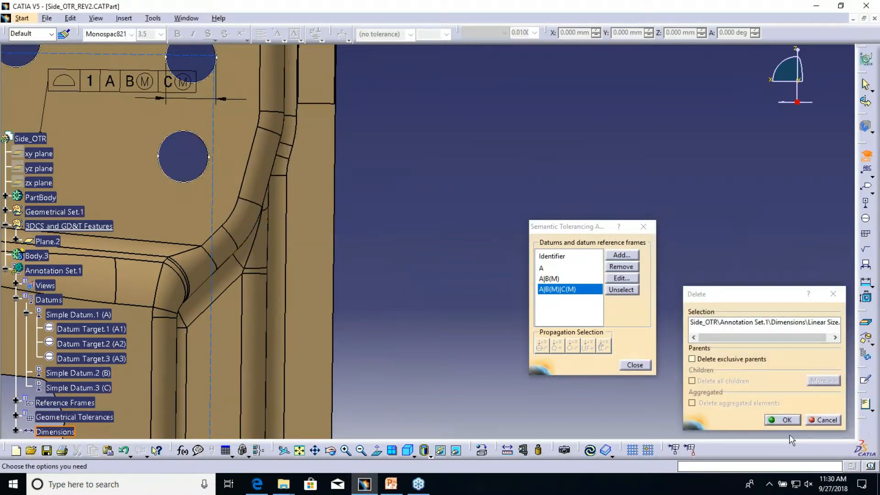
key(Return)
Reselect the six matching hinge holes and add a size dimension covering them
middle_drag(428, 239, 448, 269)
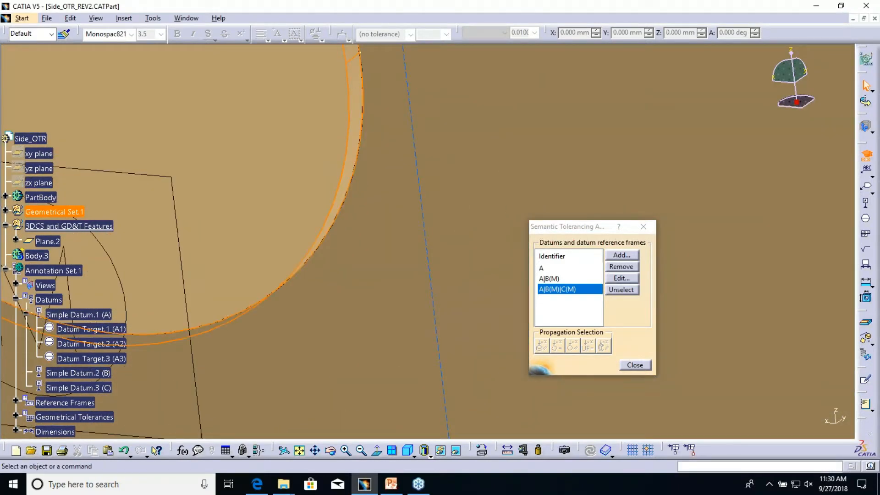
click(542, 347)
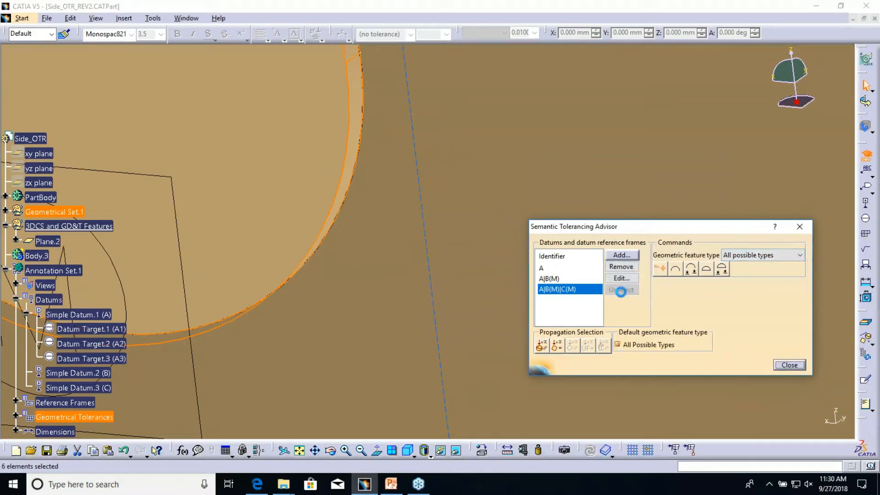
click(660, 299)
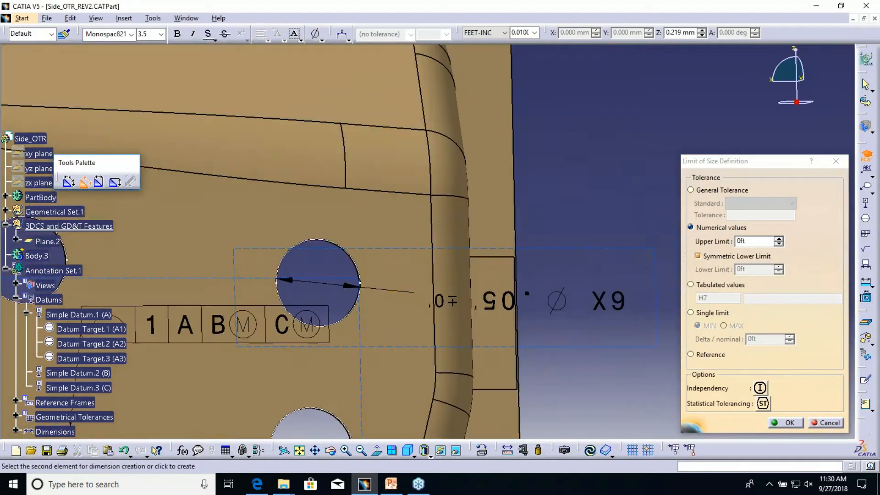
Define the six-hole size limits as non-symmetric in NUM.DIMM format, with an upper limit of 0.2 mm and a lower limit of 0 mm
click(731, 258)
click(504, 33)
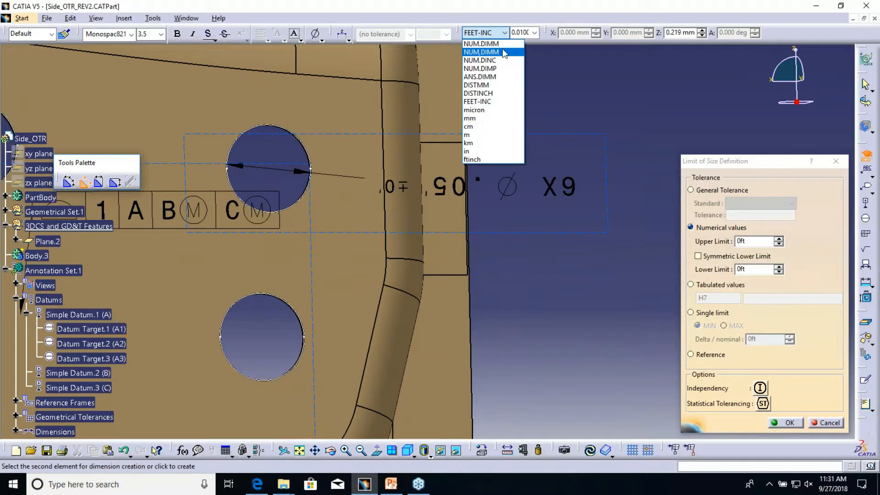
click(482, 43)
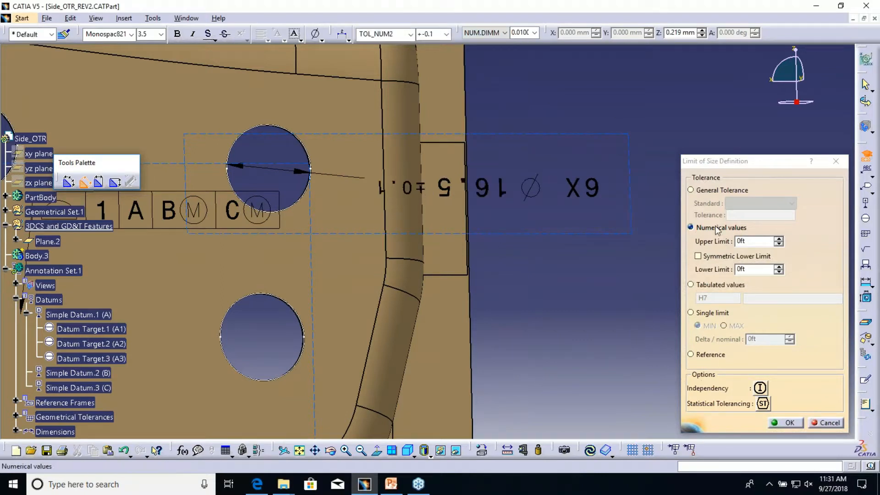
double_click(751, 242)
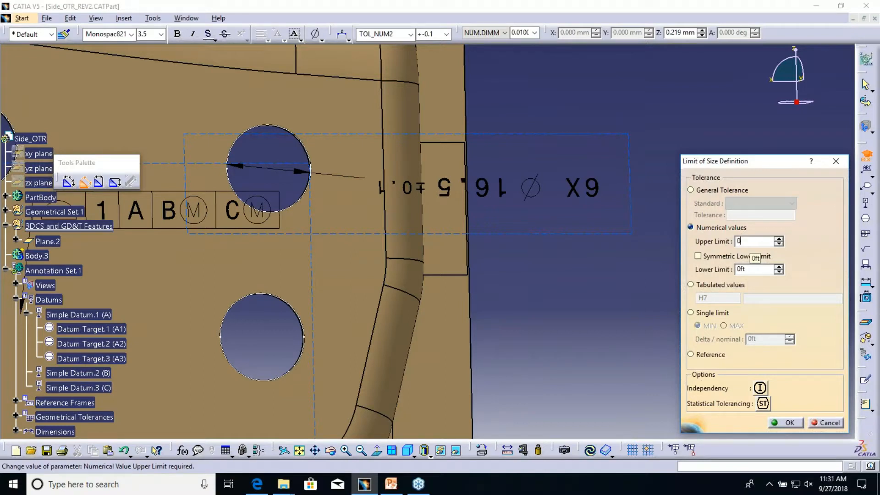
key(Tab)
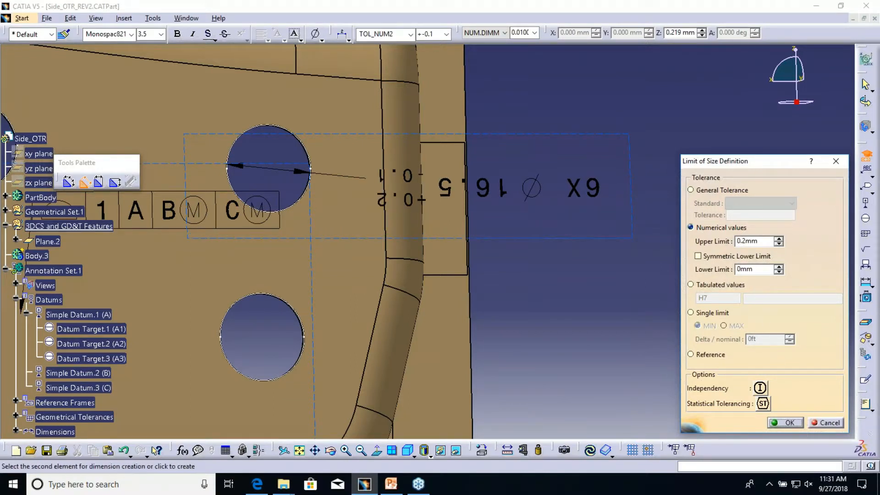
click(531, 282)
click(517, 267)
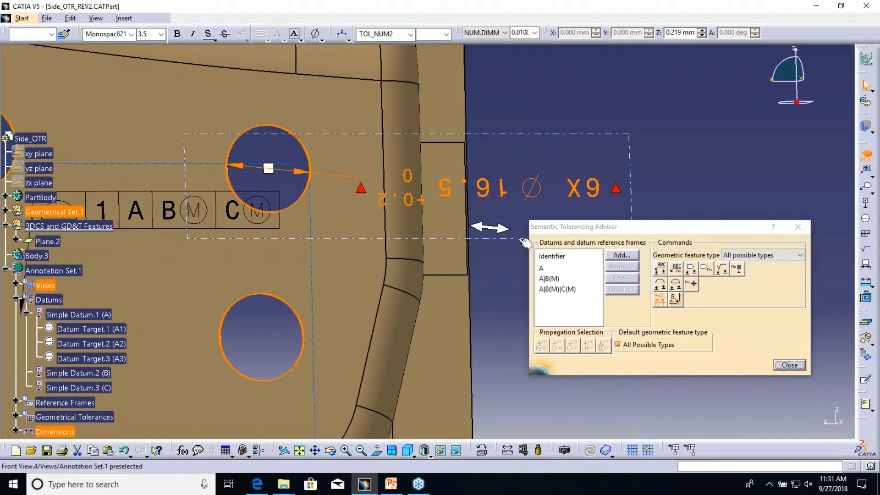
Change the view support of the 6X diameter dimension to a Fillet.1 face on the panel so its text reads upright
mouse_move(517, 238)
middle_down()
mouse_move(455, 154)
mouse_move(499, 172)
middle_up()
right_click(528, 161)
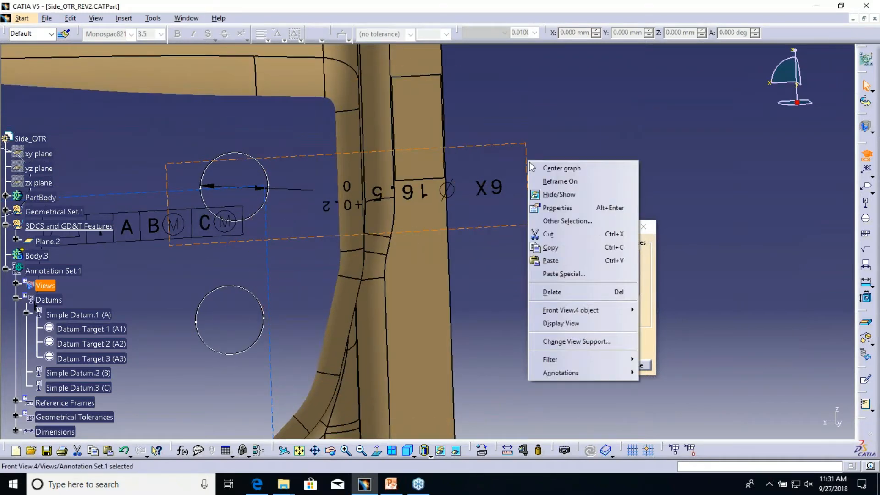
click(575, 341)
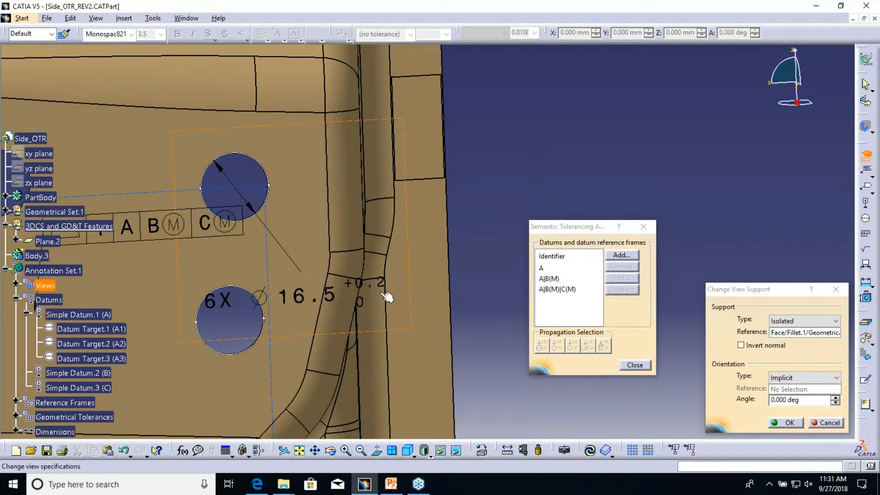
click(785, 422)
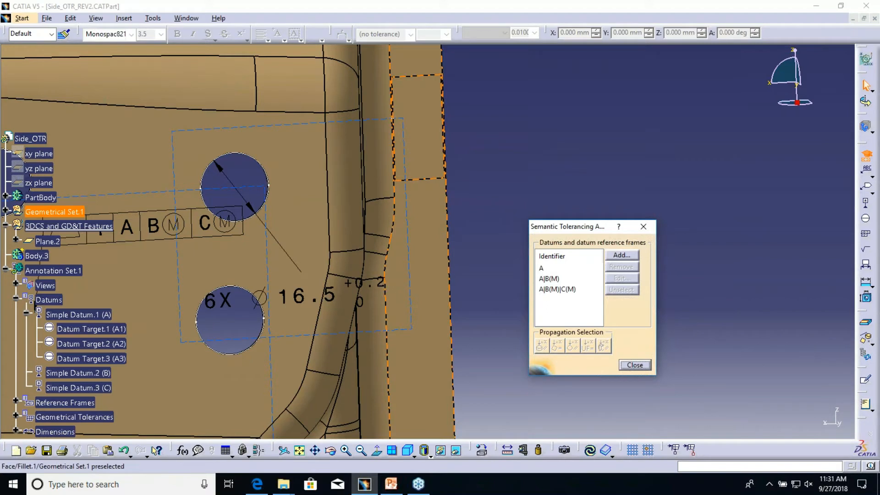
Give the 6X diameter dimension a two-part bent dimension line and move its text outward from the upper hinge hole past the panel edge
double_click(331, 293)
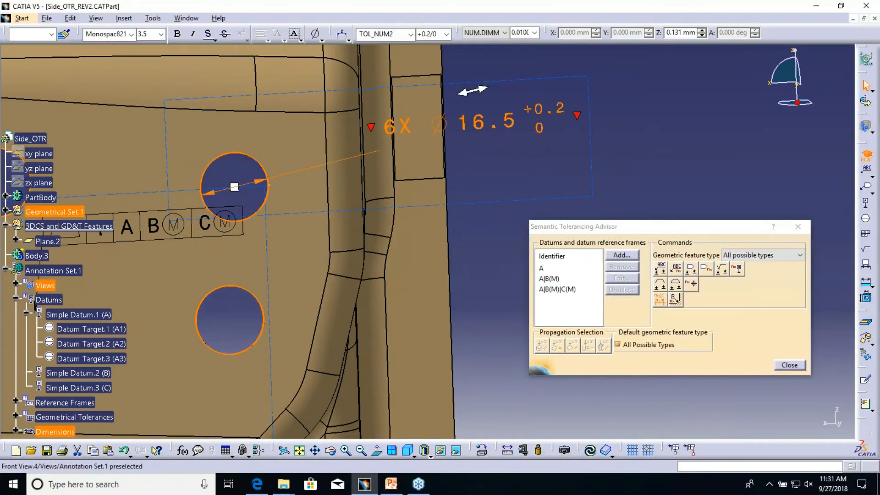
click(348, 39)
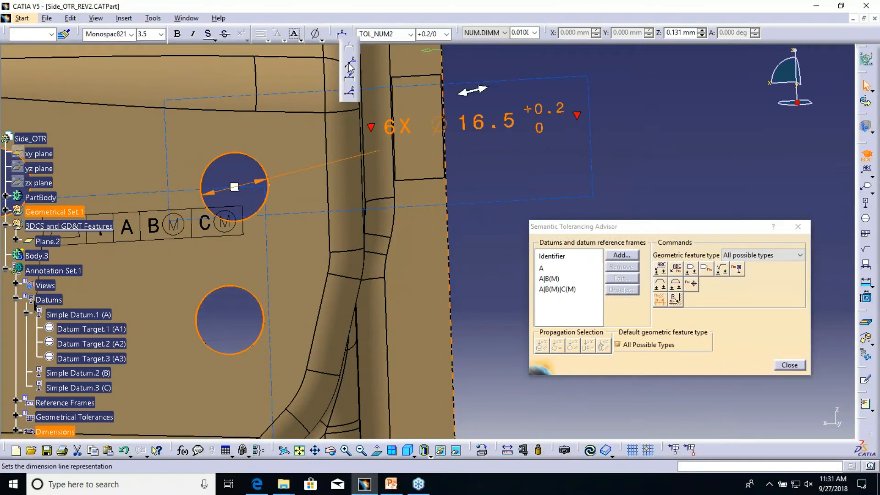
click(350, 67)
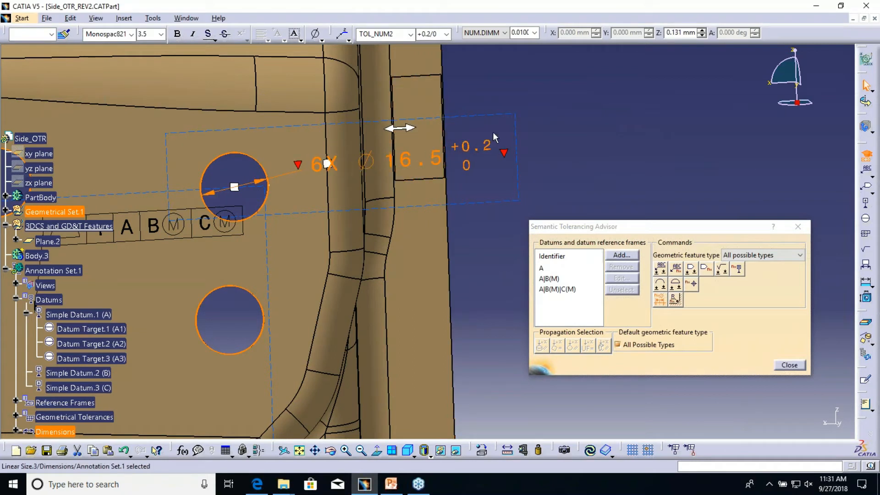
drag(493, 134, 562, 130)
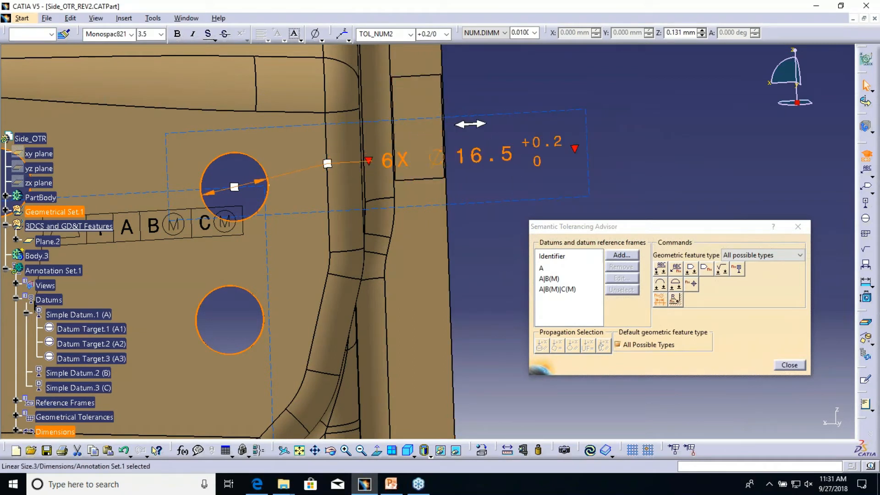
click(660, 183)
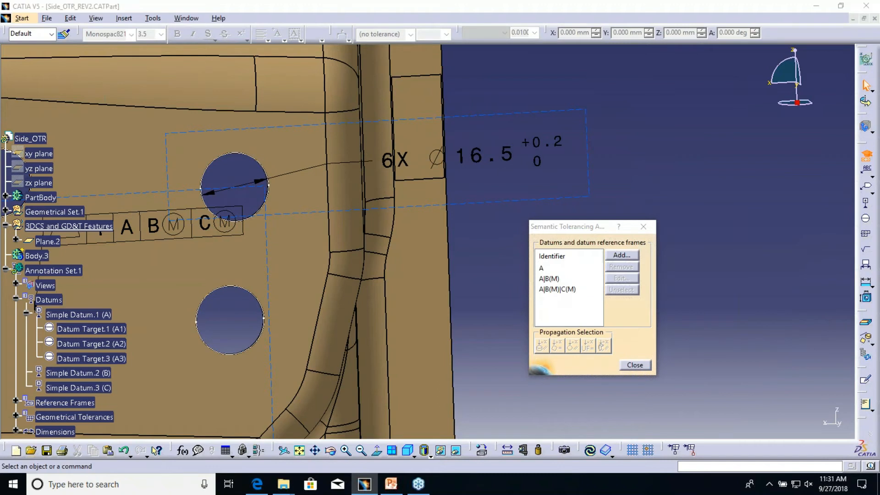
Start a position tolerance on the six-hole diameter dimension using the datum reference frame A|B(M)|C(M)
click(481, 155)
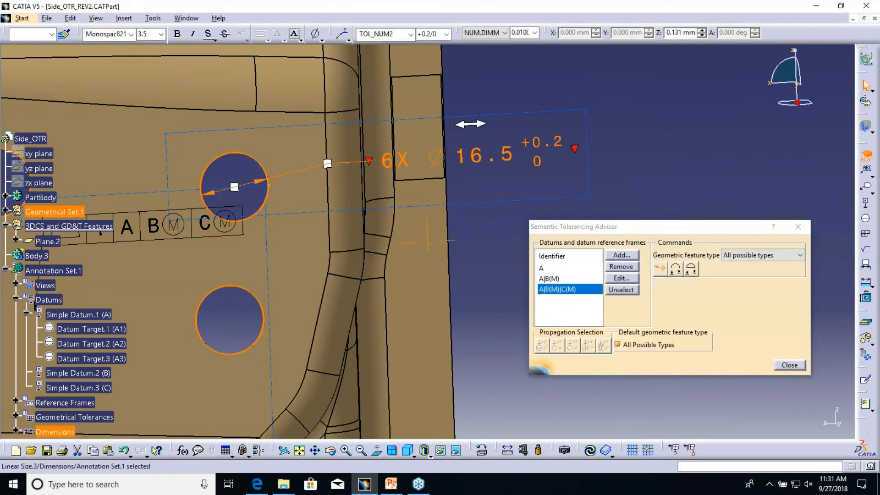
middle_drag(467, 239, 463, 275)
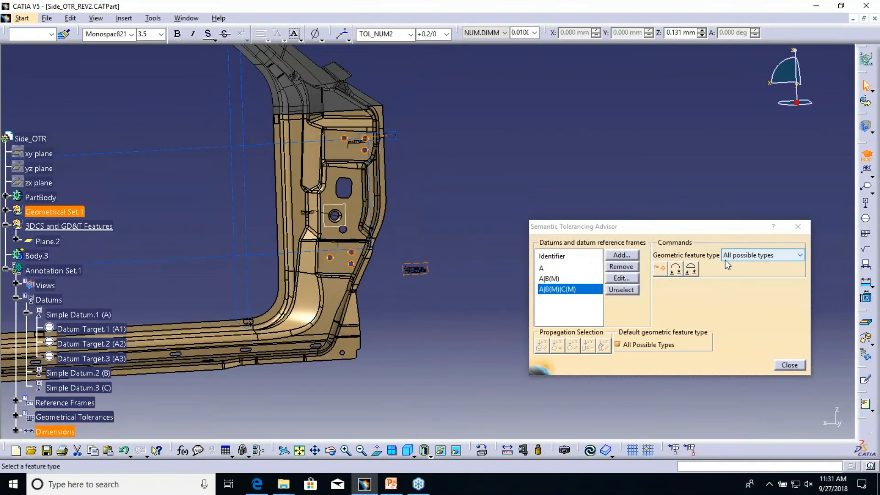
click(660, 268)
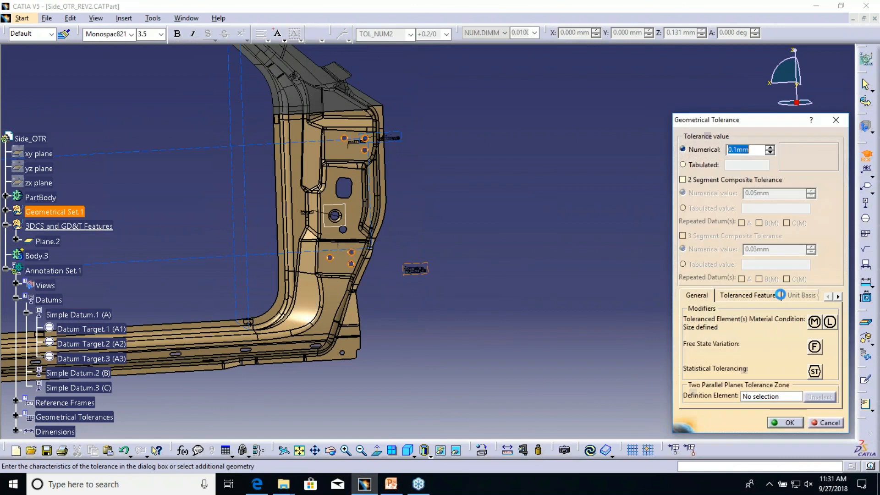